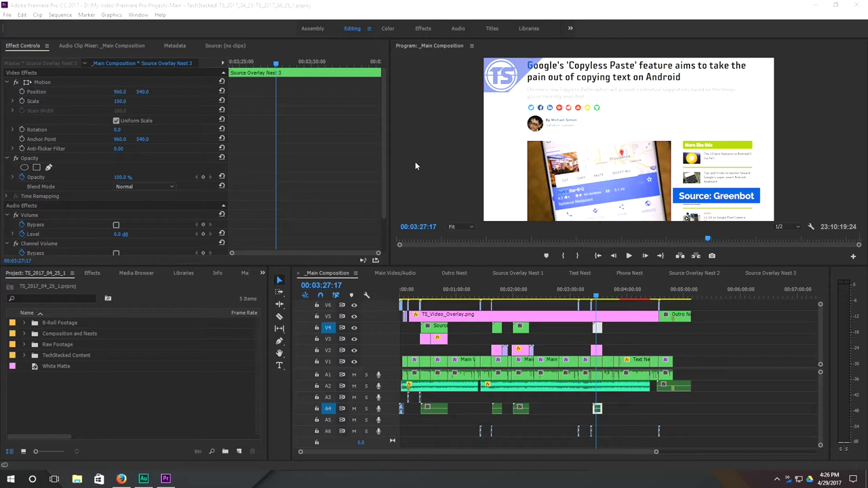
Deselect the timeline clip and park the playhead at 00:03:29:00.
click(736, 350)
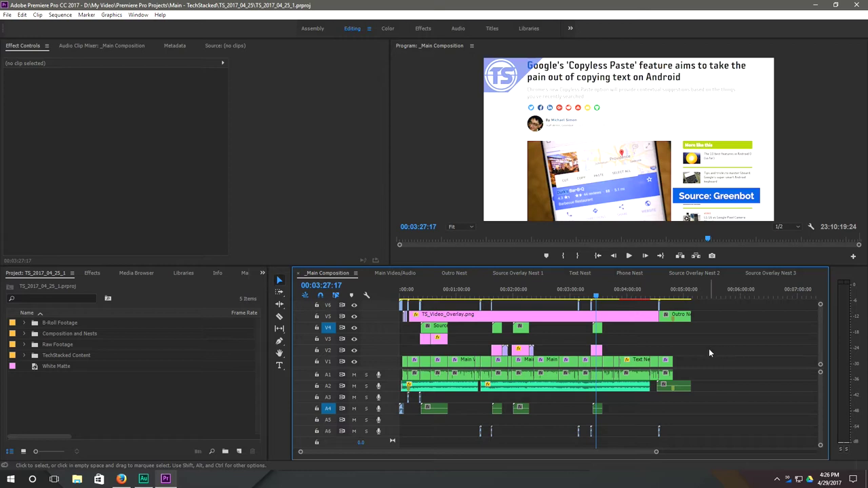
click(596, 296)
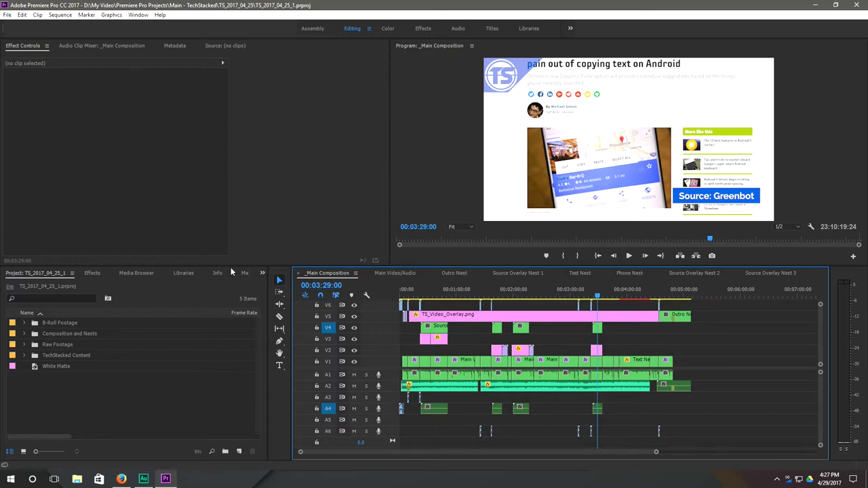
Zoom the timeline out and park the playhead at 00:02:40:10 on the presenter shot.
click(133, 15)
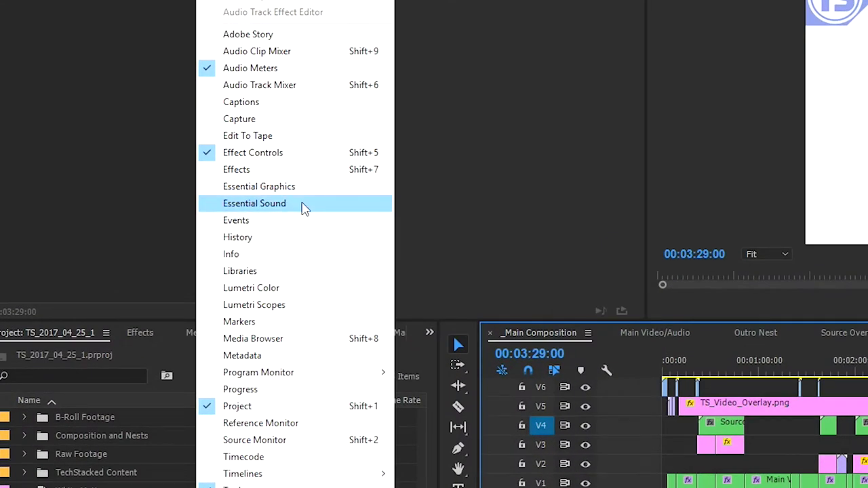
click(470, 198)
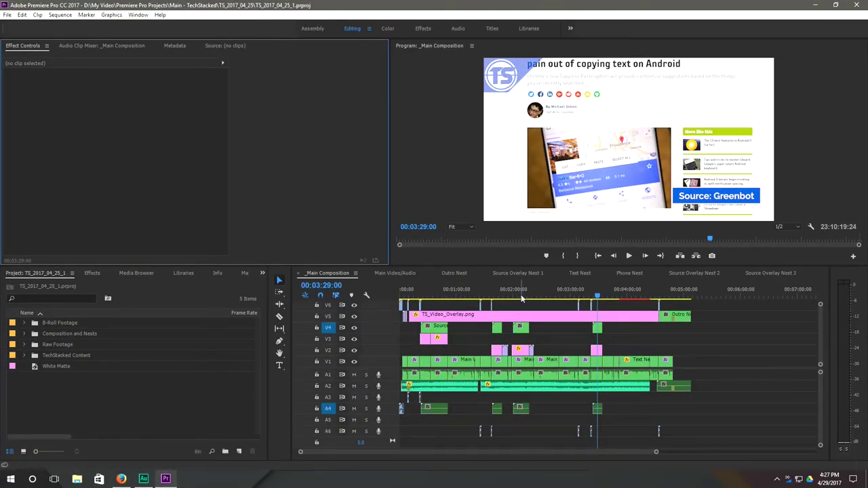
click(520, 297)
click(595, 297)
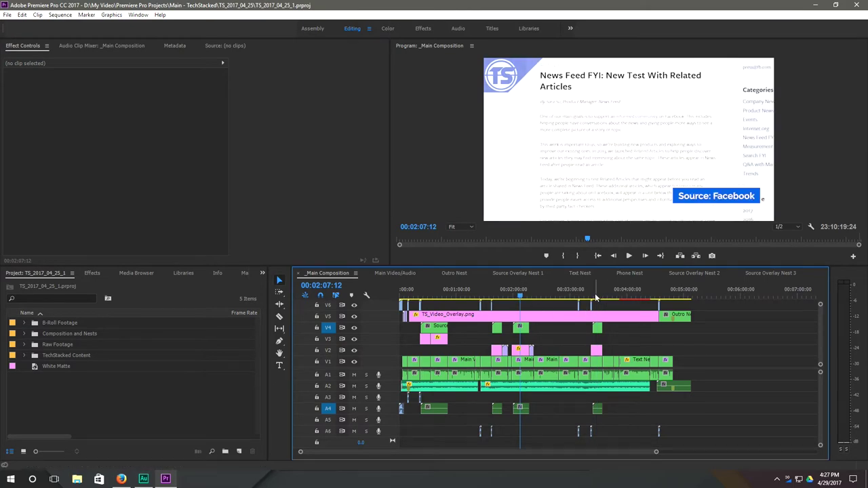
key(equal)
key(equal)
key(equal)
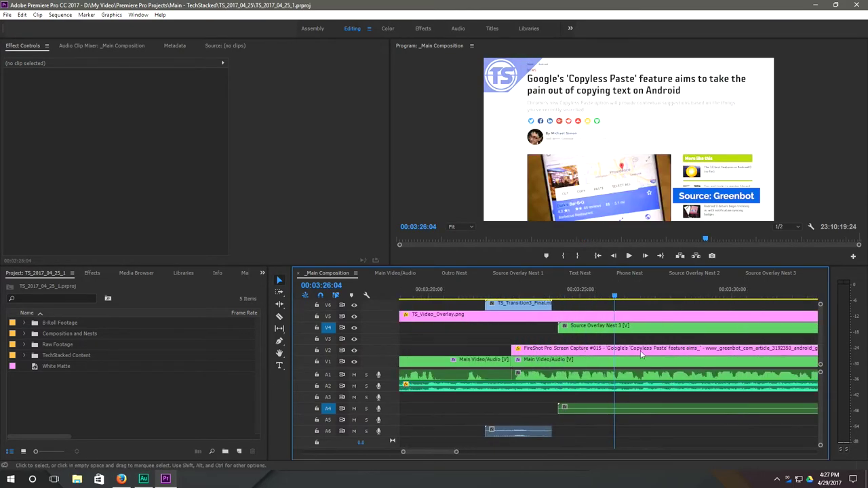
key(minus)
key(minus)
key(minus)
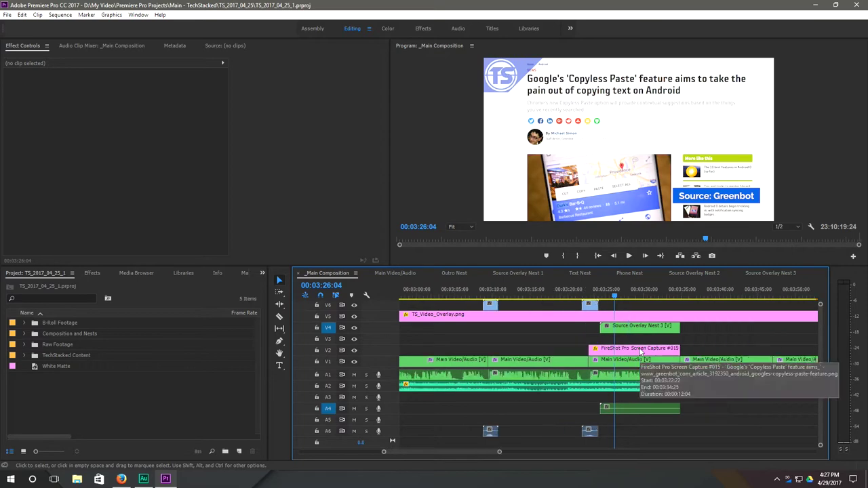
click(441, 293)
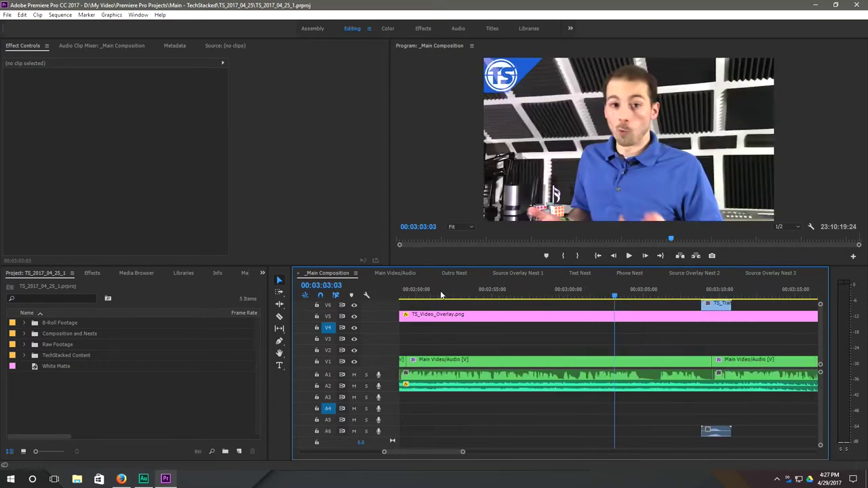
key(minus)
key(minus)
click(475, 296)
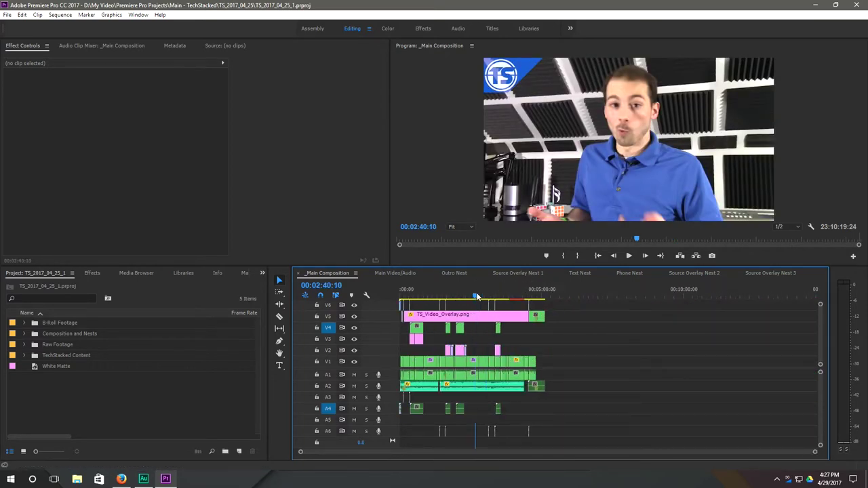
Open the Essential Graphics panel from the Window menu and drag it into place.
click(139, 14)
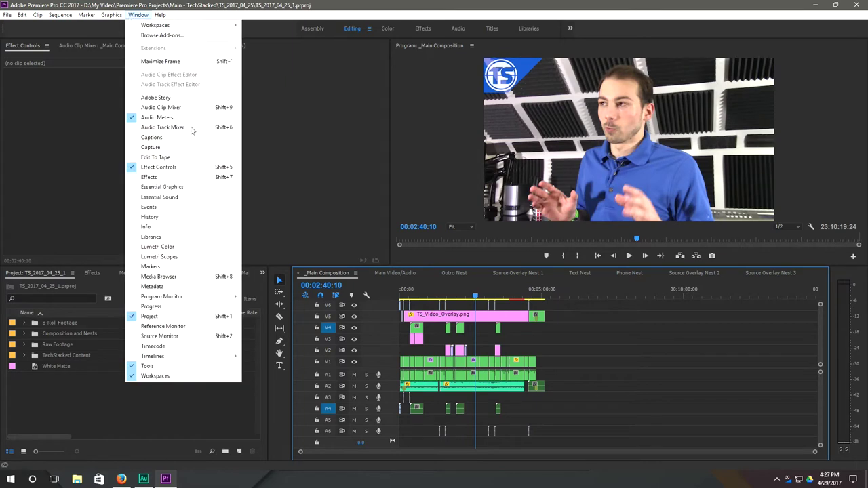
click(181, 189)
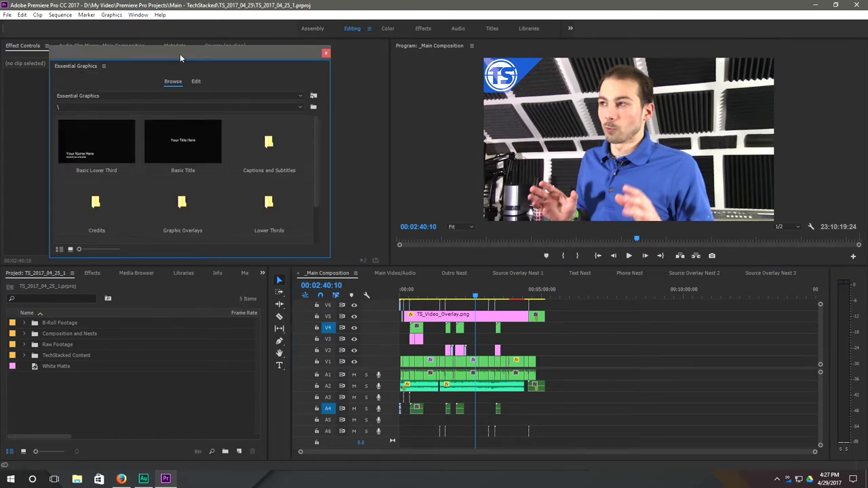
drag(180, 53, 373, 93)
click(291, 105)
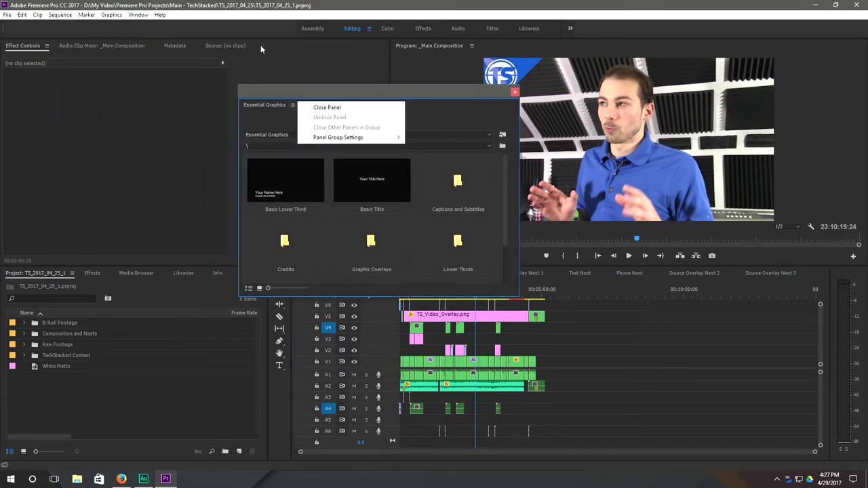
click(274, 89)
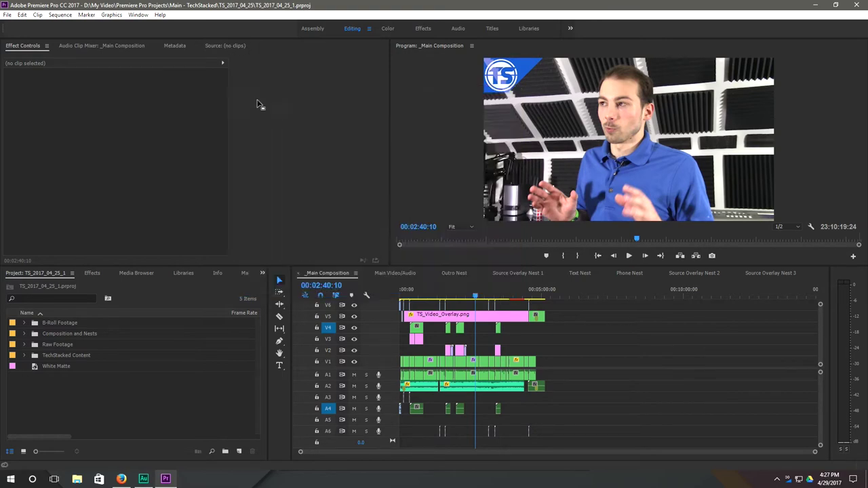
drag(275, 89, 250, 44)
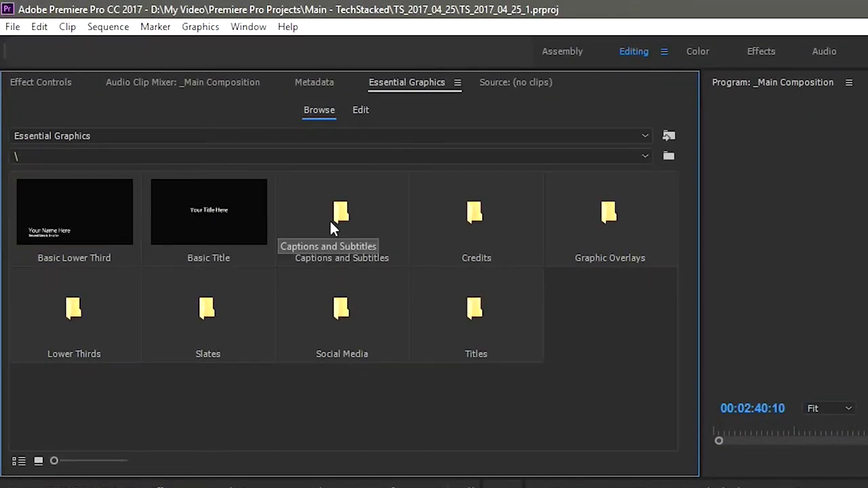
double_click(355, 215)
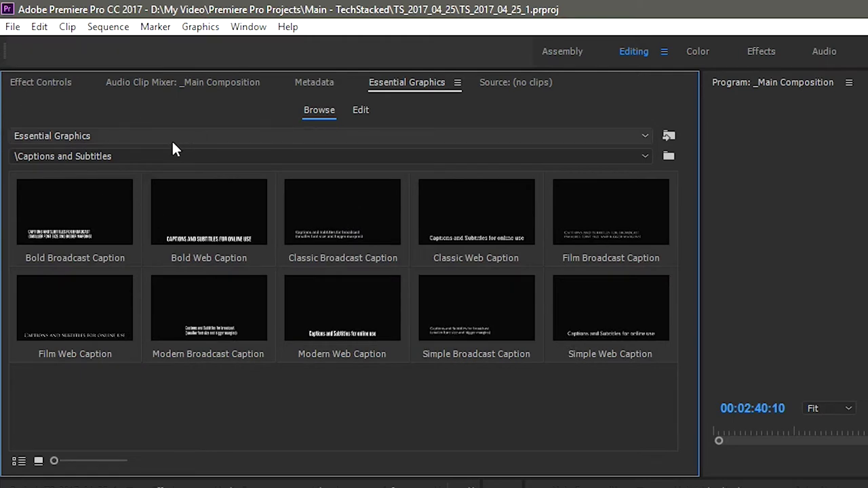
click(122, 156)
click(102, 176)
double_click(466, 224)
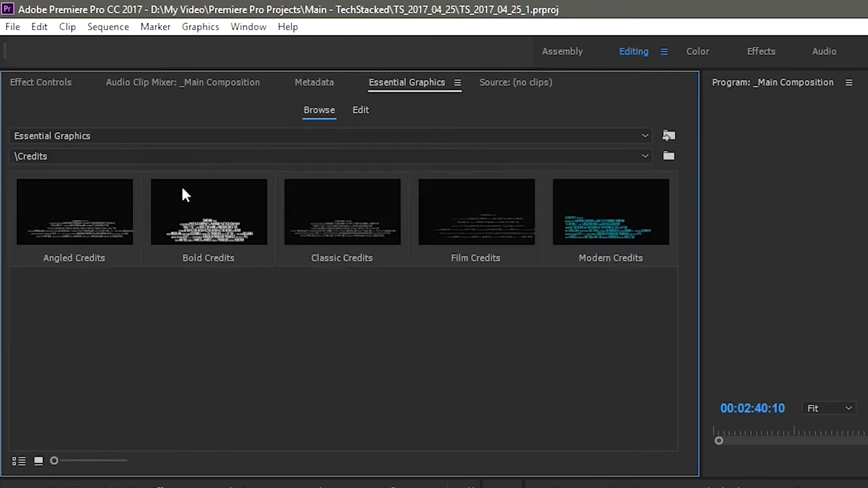
click(85, 157)
click(88, 175)
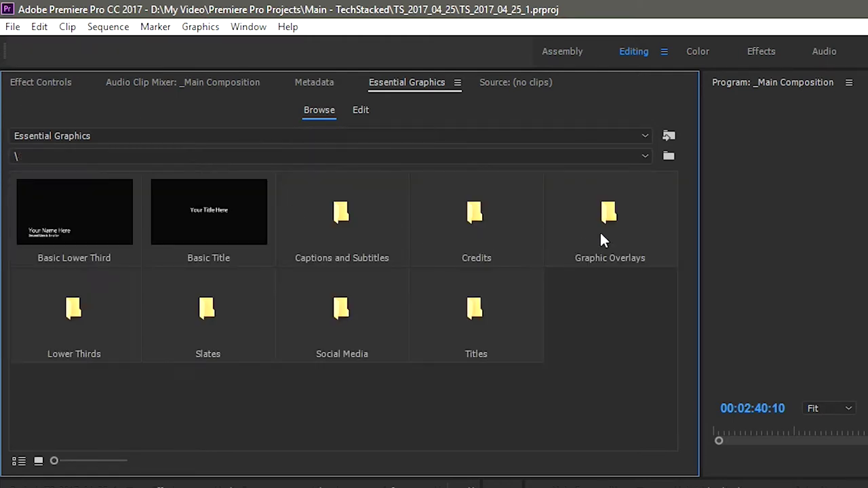
double_click(600, 230)
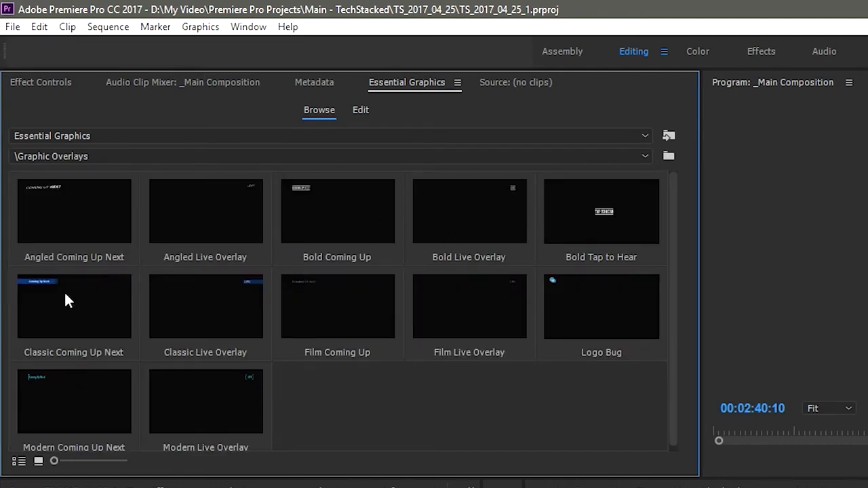
click(55, 159)
click(56, 174)
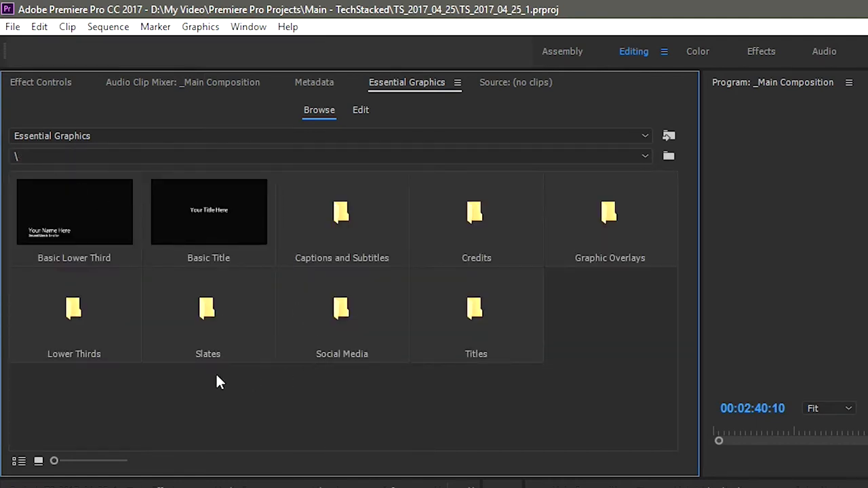
double_click(75, 318)
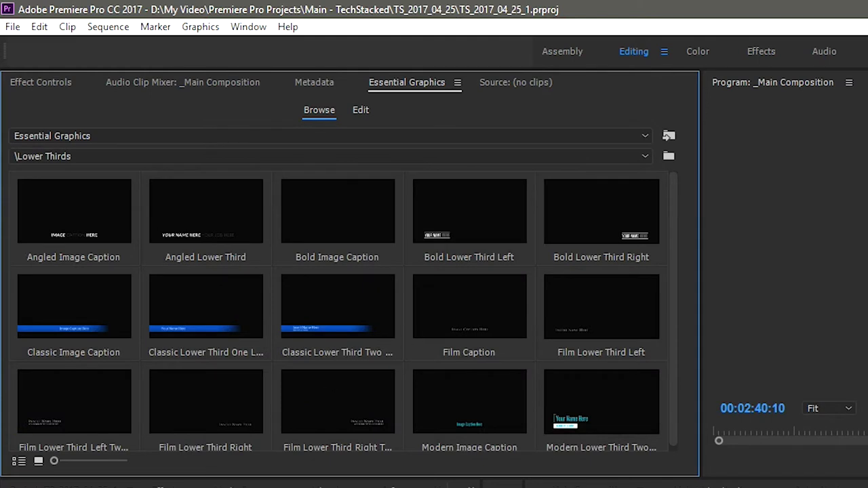
click(55, 157)
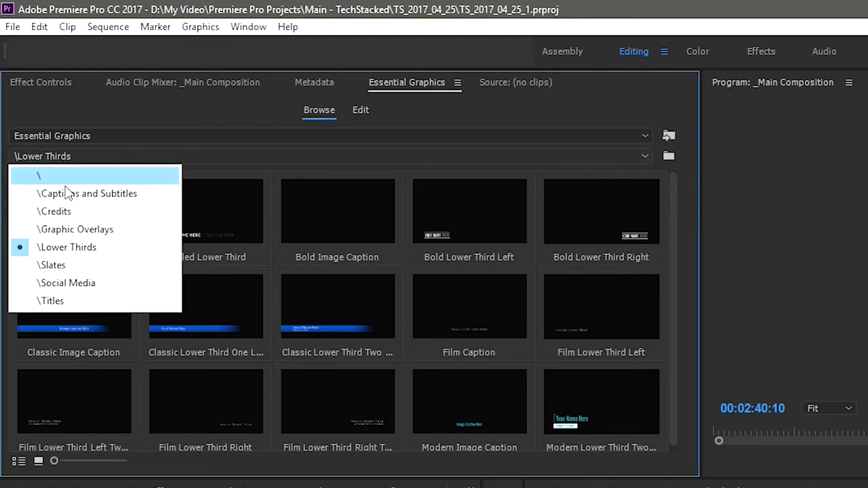
click(61, 173)
double_click(358, 329)
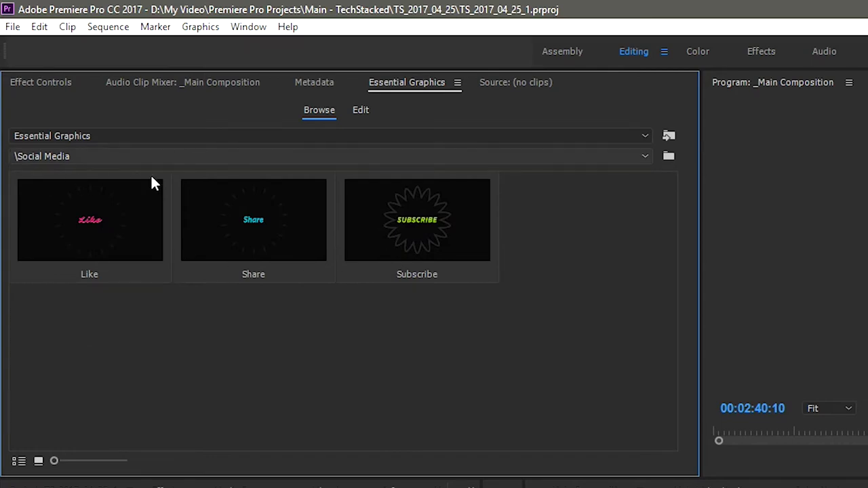
click(74, 157)
click(64, 175)
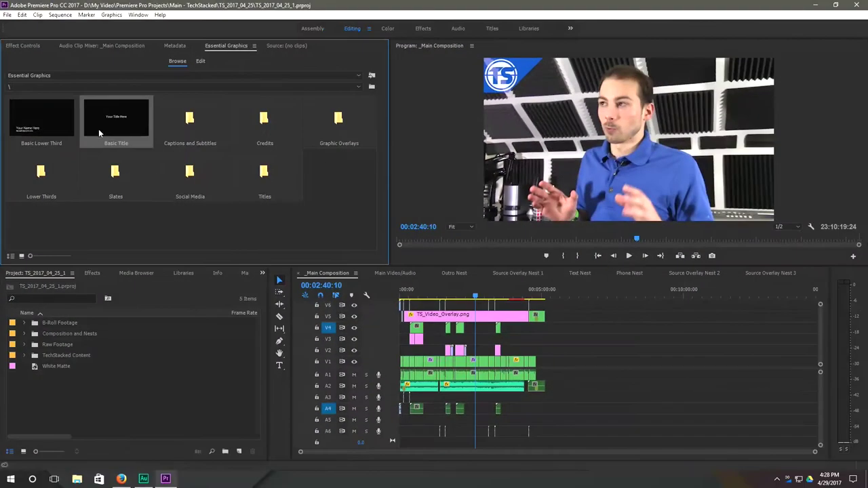
Add a Basic Title graphic on track V4 at the playhead.
drag(297, 193, 476, 330)
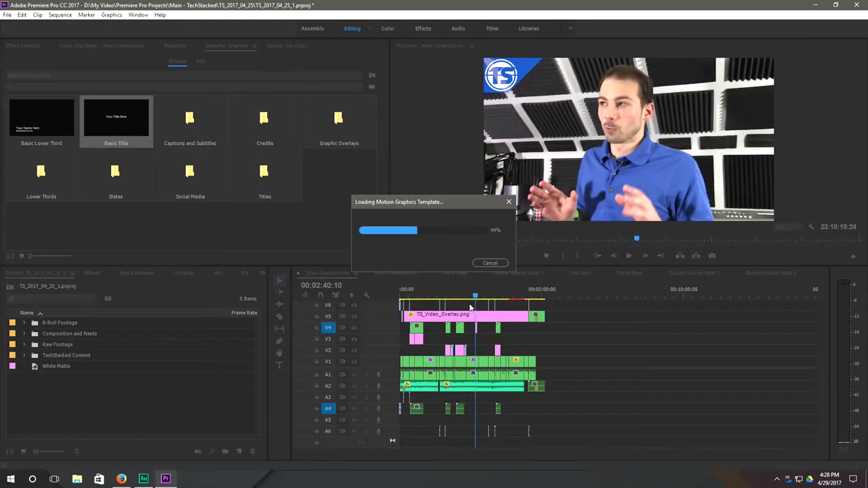
key(equal)
key(equal)
key(equal)
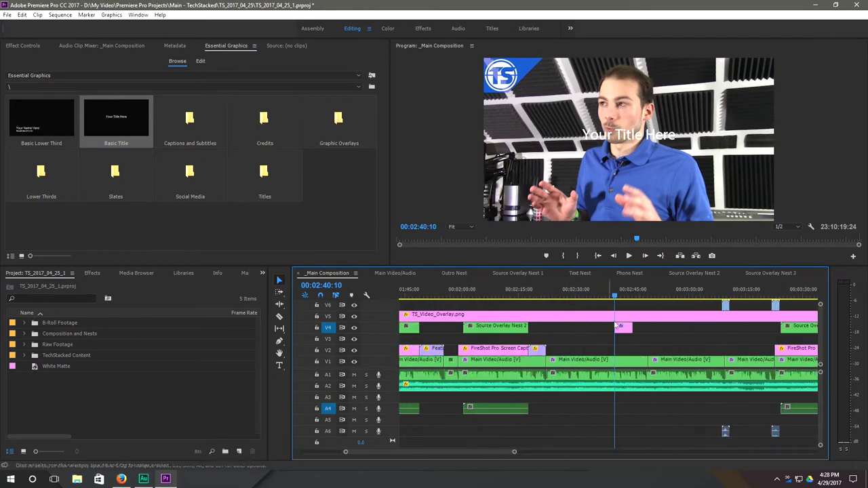
click(620, 297)
Move the title clip down to V3 and drag its text into the lower third.
click(627, 328)
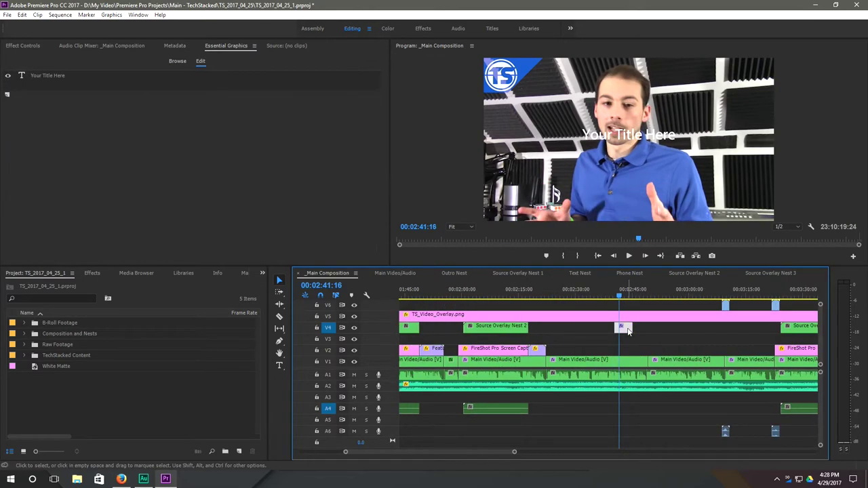
drag(626, 331, 632, 338)
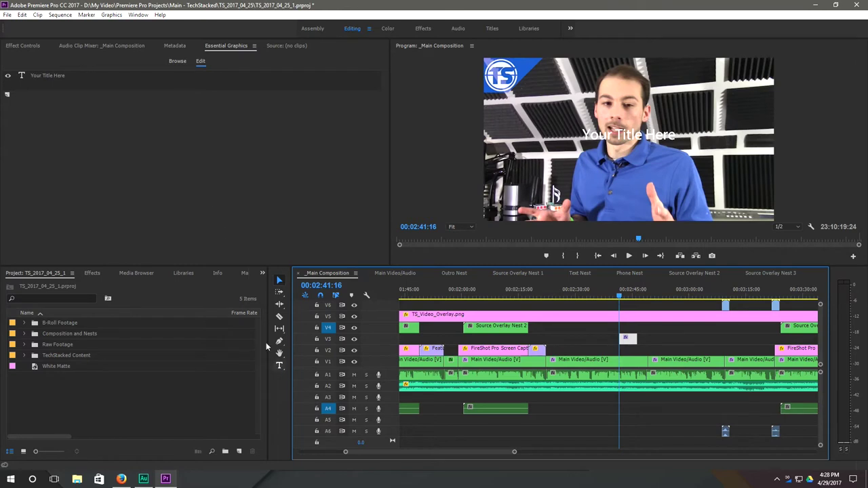
mouse_move(597, 136)
mouse_down()
mouse_move(542, 200)
mouse_move(637, 67)
mouse_move(743, 132)
mouse_move(627, 212)
mouse_up()
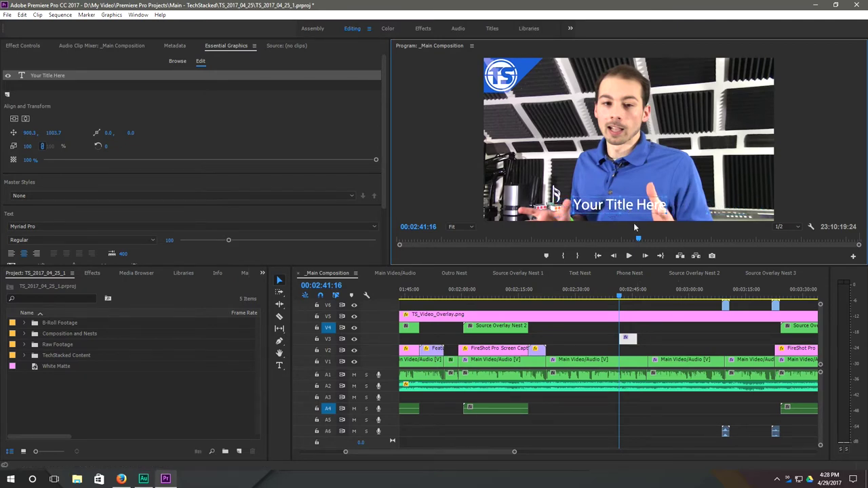
With the Type tool, replace the 'Your Title Here' placeholder with the presenter's full name.
click(279, 366)
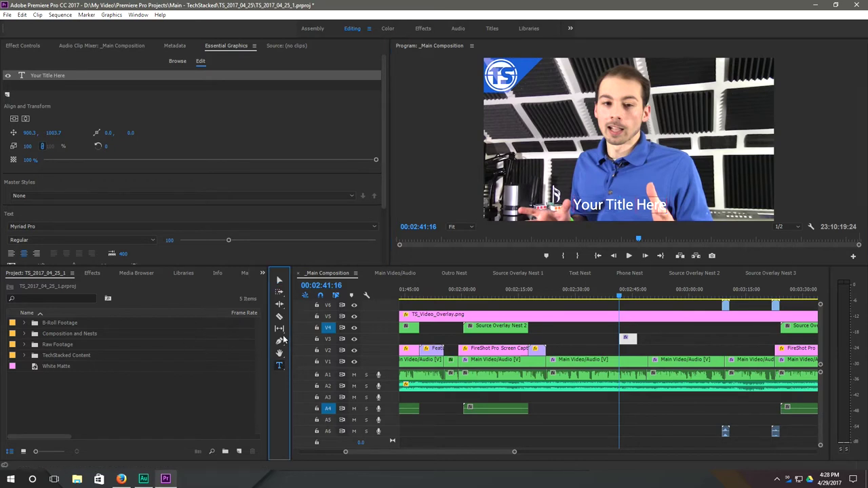
click(610, 209)
key(BackSpace)
key(BackSpace)
key(BackSpace)
key(BackSpace)
key(BackSpace)
key(BackSpace)
key(BackSpace)
key(Delete)
key(Delete)
key(Delete)
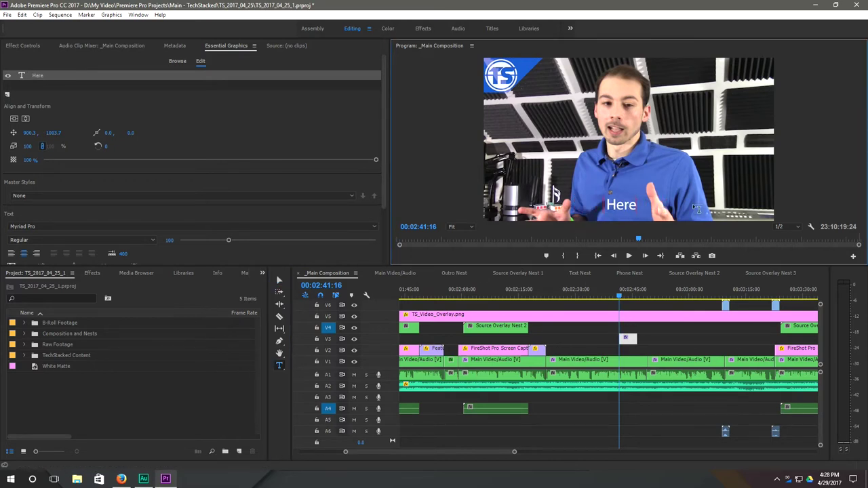
key(Delete)
key(Delete)
key(Delete)
text(Luca)
text(s Ciprian)
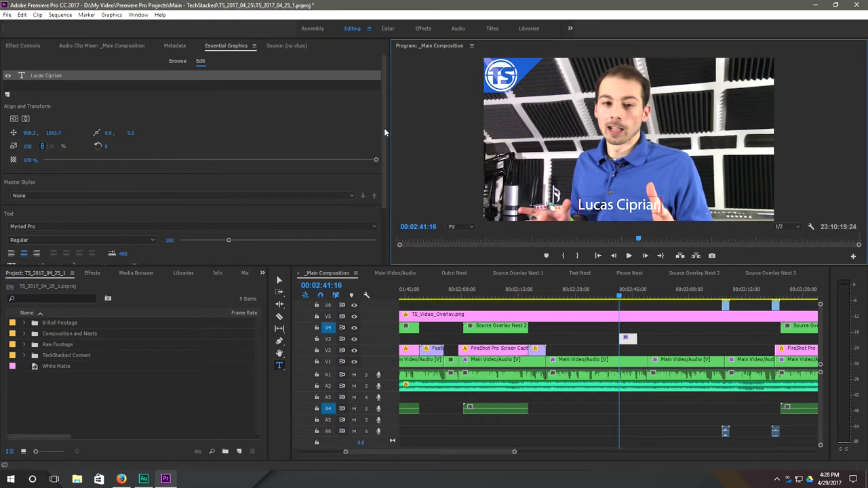
Show the title's Effect Controls and expand the name text layer's properties.
drag(384, 127, 370, 201)
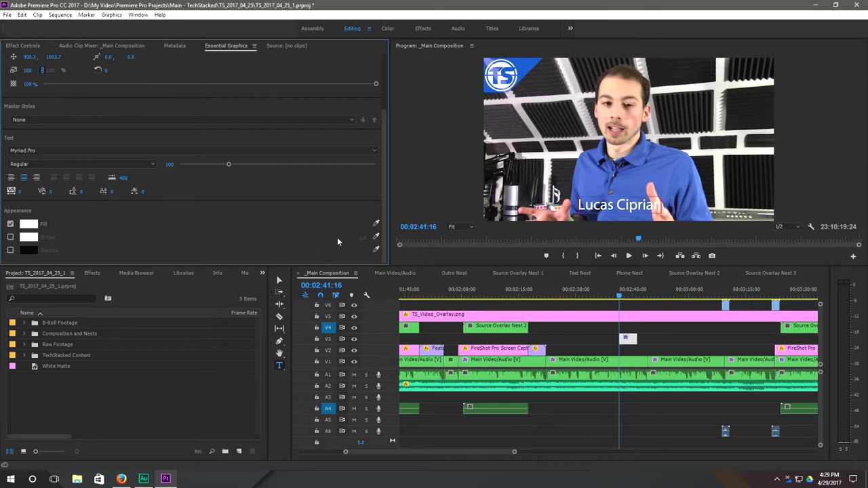
scroll(299, 224, up, 2)
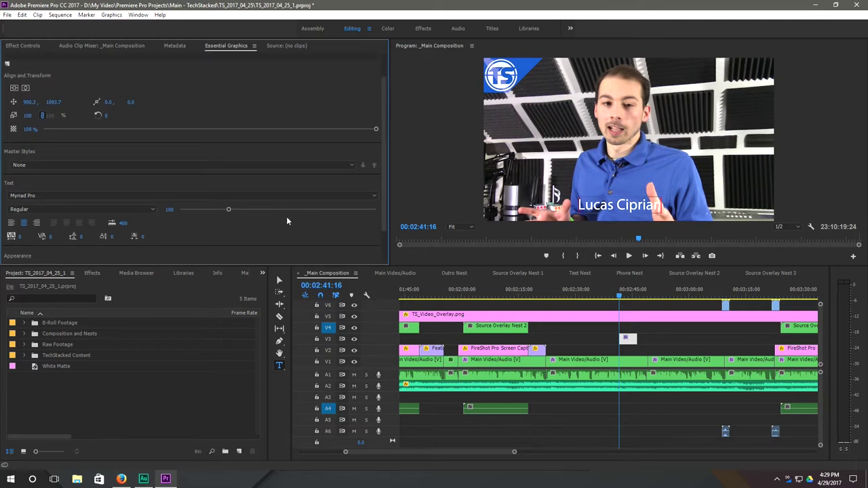
scroll(289, 223, up, 1)
click(609, 336)
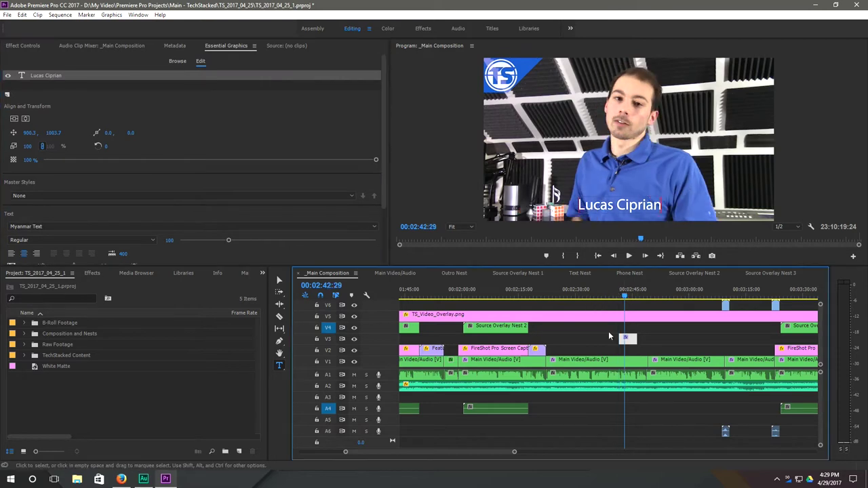
click(22, 45)
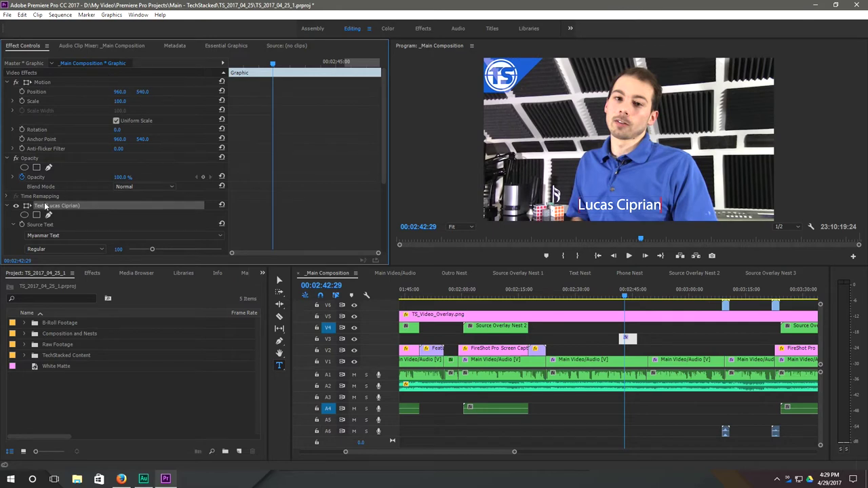
click(9, 205)
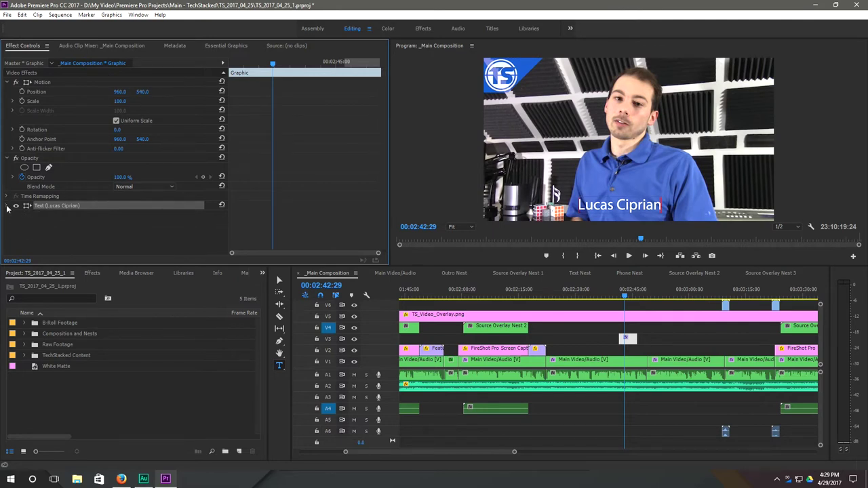
click(8, 205)
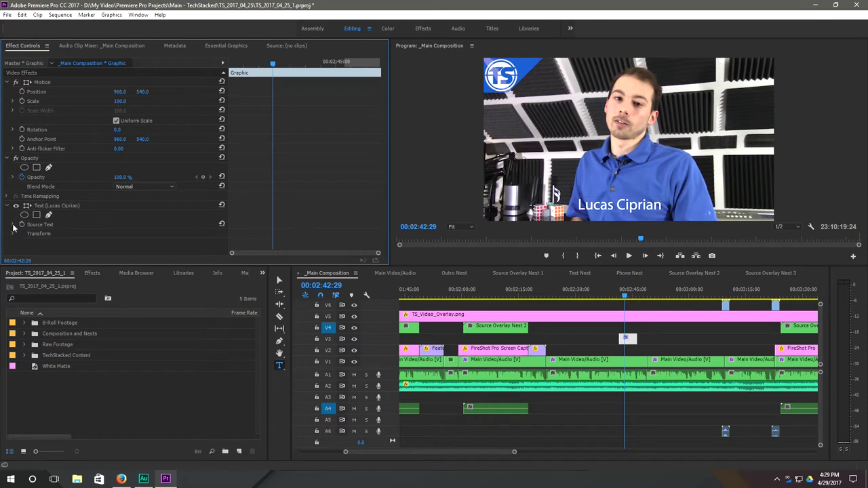
Select the name text layer and review its Myanmar Text Regular, size 100, white fill settings.
click(226, 46)
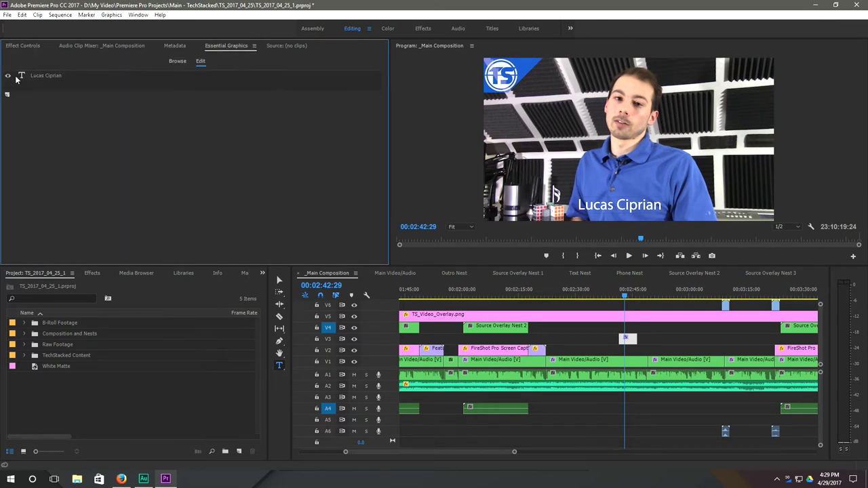
click(39, 77)
click(24, 47)
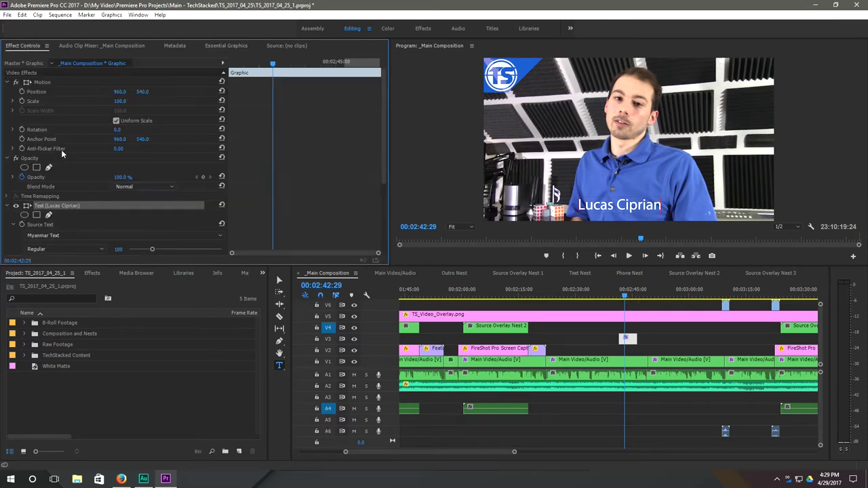
scroll(275, 162, down, 5)
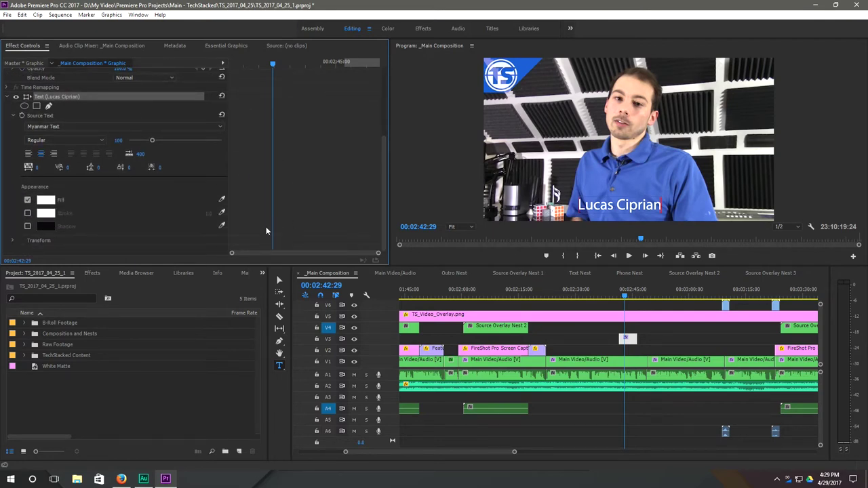
scroll(266, 227, up, 2)
scroll(264, 219, down, 2)
scroll(102, 122, up, 2)
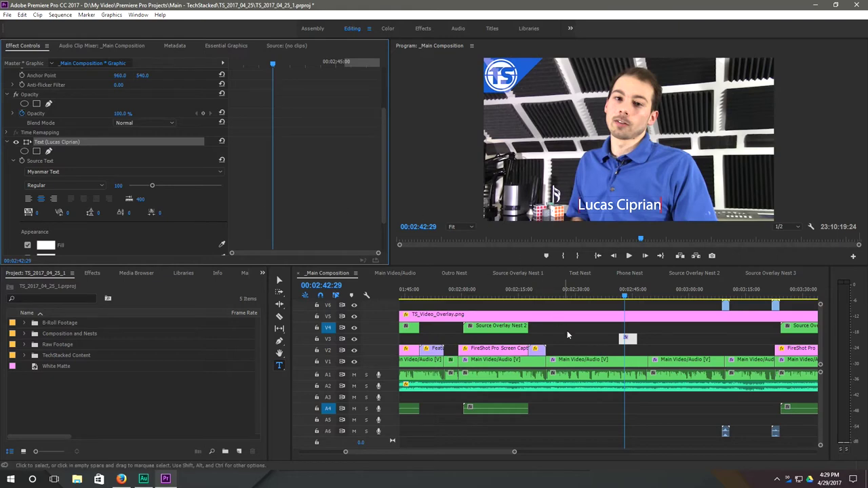
Select the name title clip, then zoom the timeline out to see more of the sequence.
click(614, 335)
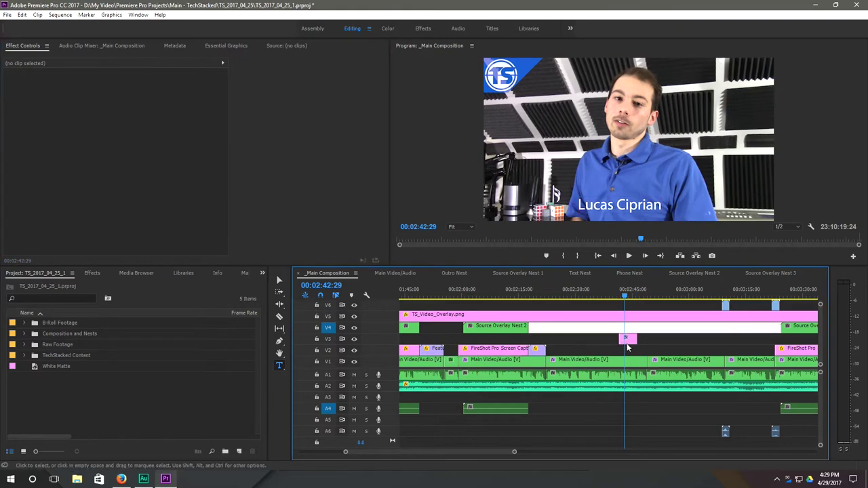
click(628, 338)
key(equal)
key(equal)
key(equal)
drag(617, 347, 550, 338)
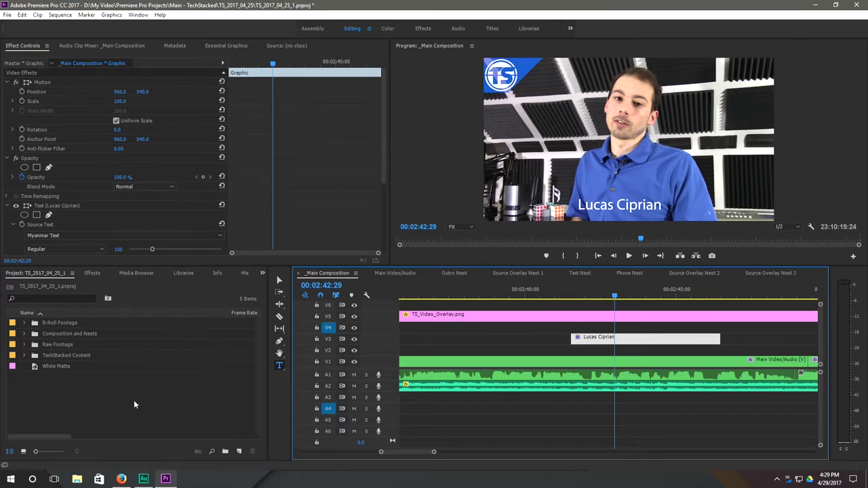
click(59, 392)
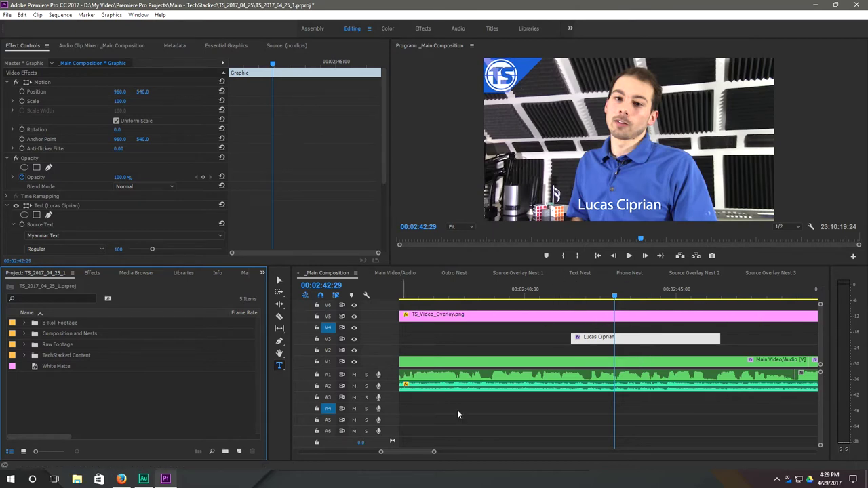
key(minus)
key(minus)
key(minus)
key(minus)
key(minus)
key(minus)
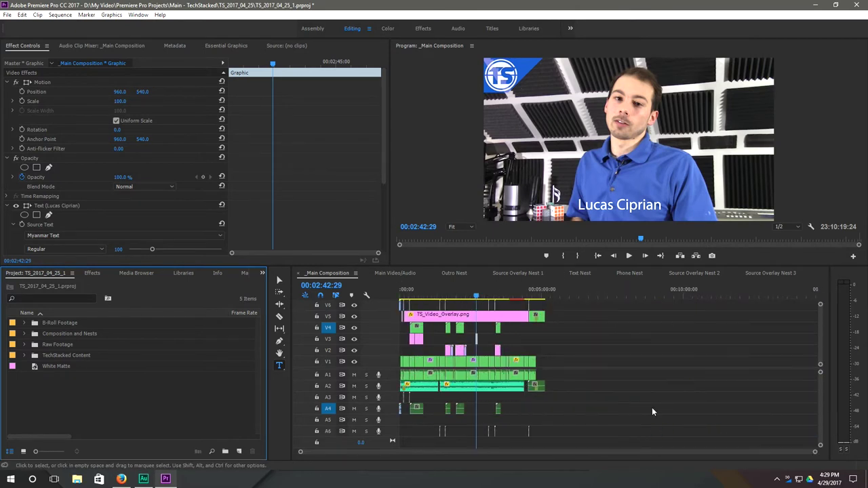
key(equal)
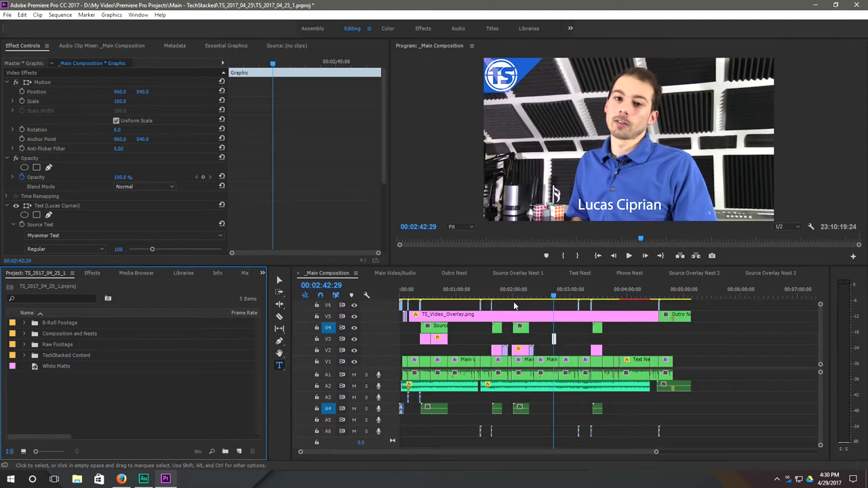
Jump to 00:02:05:29, open Source Overlay Nest 2, and select its Source Overlay Text 2 clip.
click(521, 293)
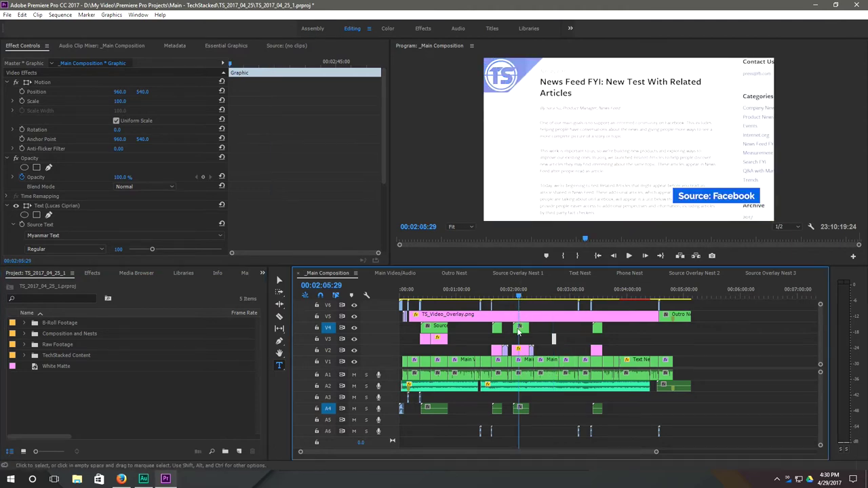
key(equal)
key(equal)
key(equal)
key(equal)
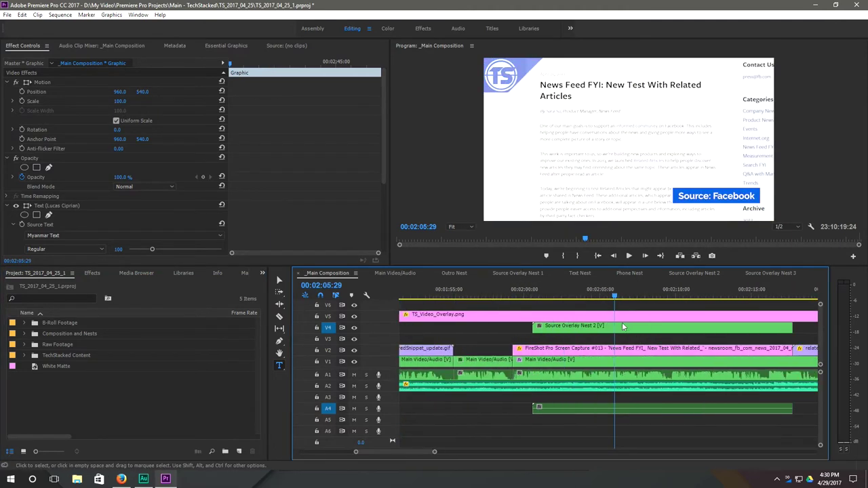
double_click(624, 327)
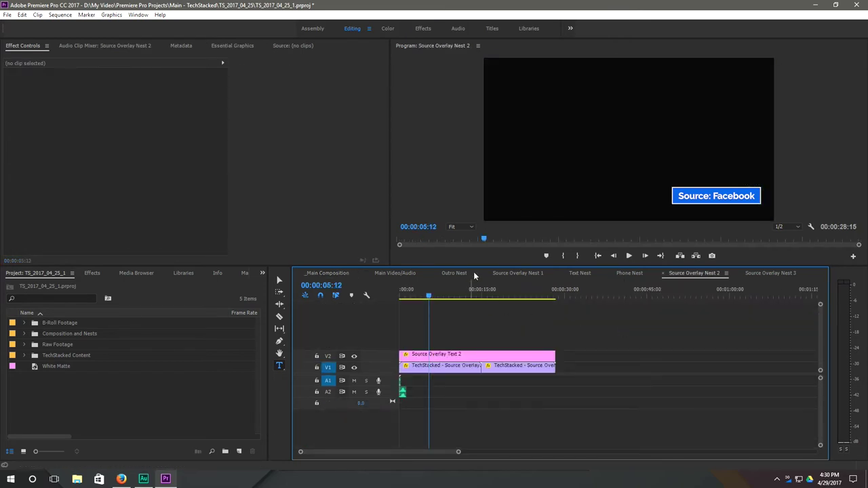
click(450, 355)
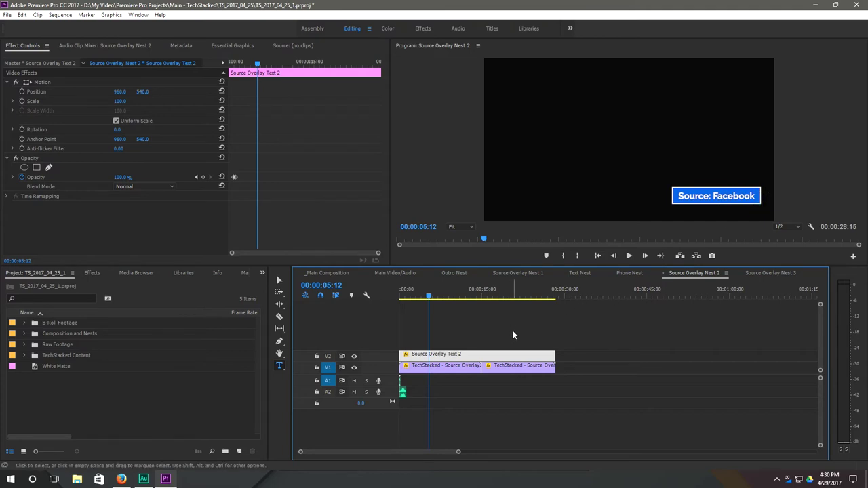
double_click(456, 357)
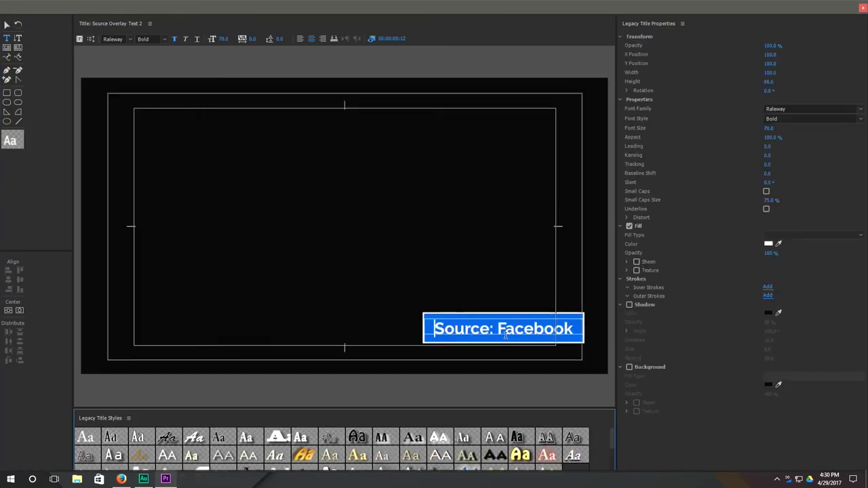
click(505, 332)
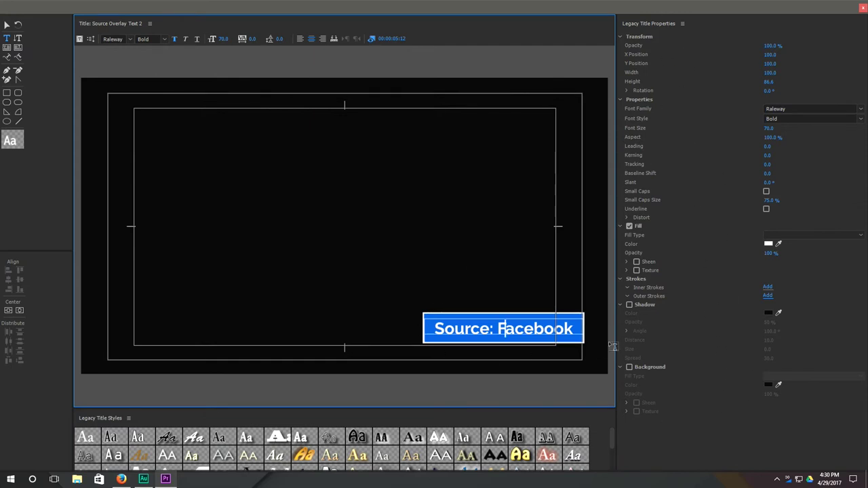
click(863, 8)
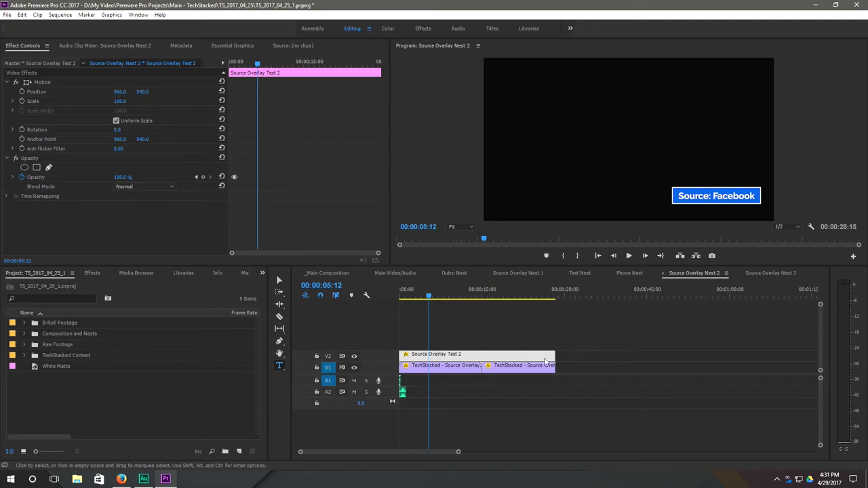
Reselect Source Overlay Text 2 to inspect its default position 960, 540, scale 100, opacity 100%.
click(506, 337)
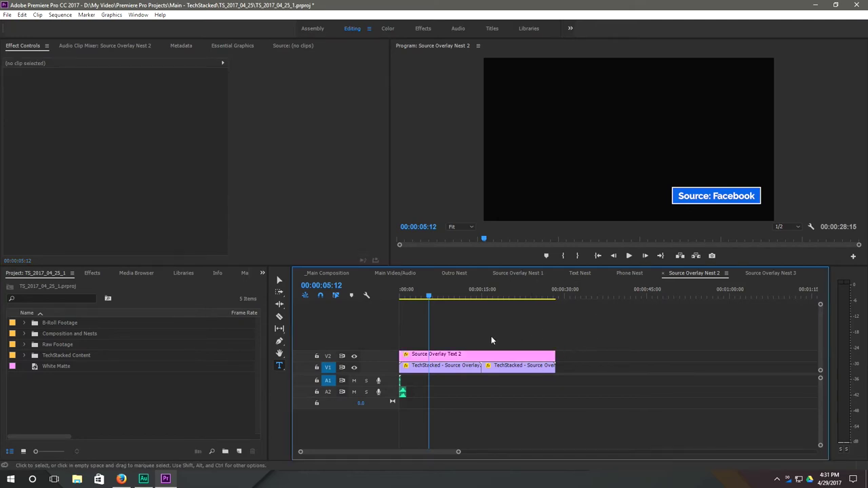
click(490, 355)
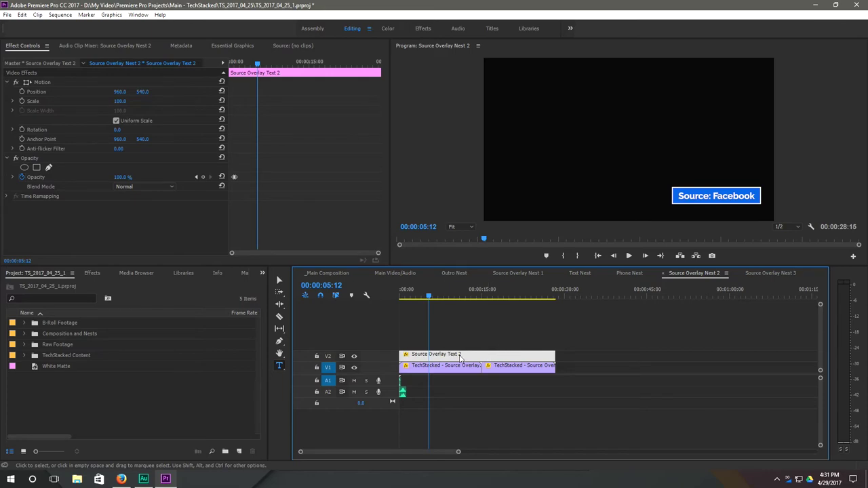
click(112, 16)
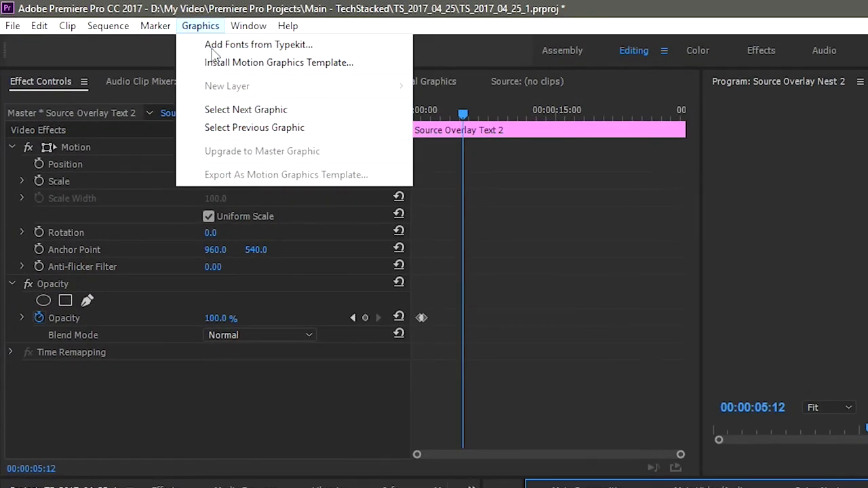
click(206, 28)
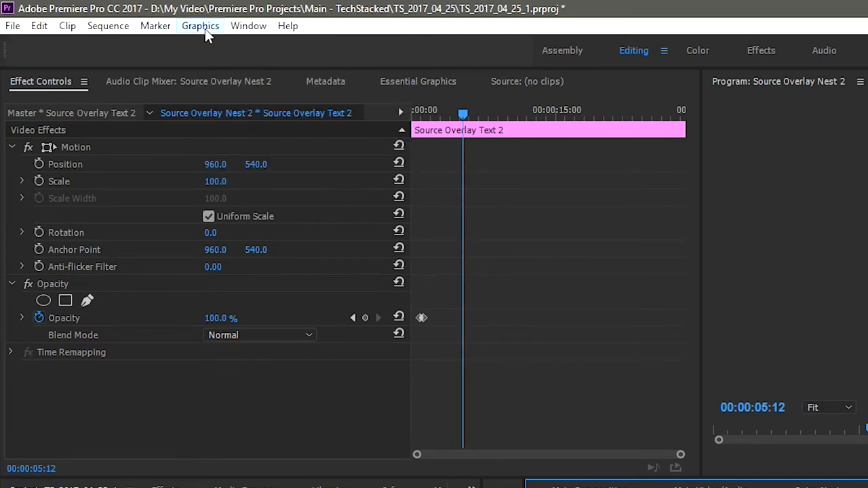
Browse the Graphics menu and the new-item commands without choosing anything.
click(205, 28)
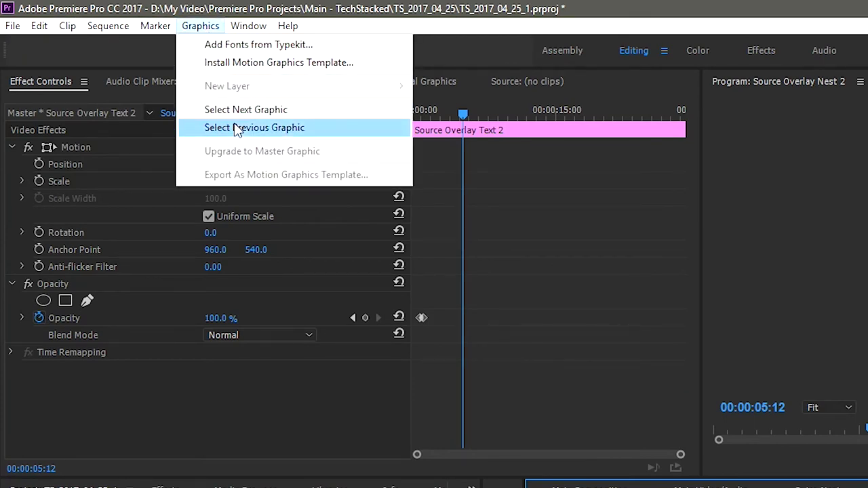
mouse_move(248, 26)
mouse_move(253, 43)
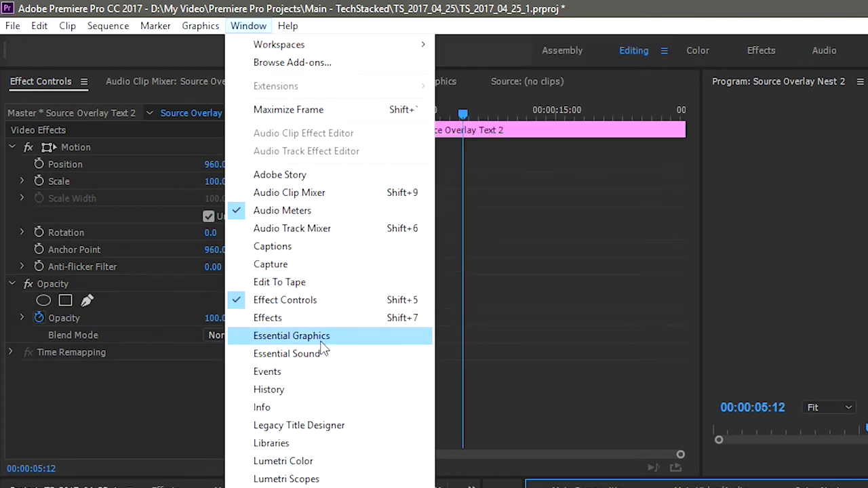
mouse_move(196, 20)
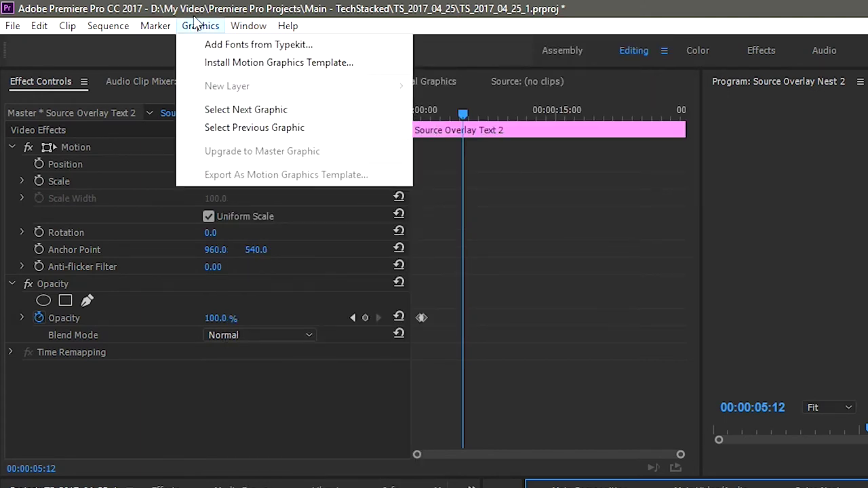
click(163, 53)
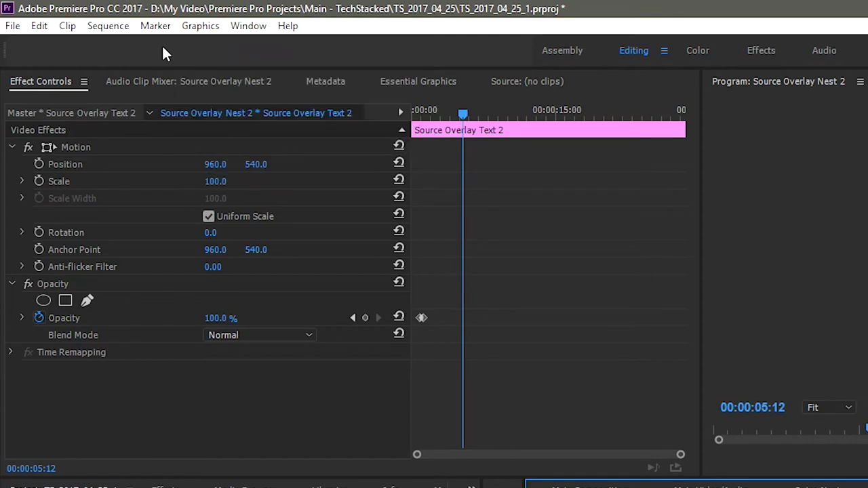
click(12, 26)
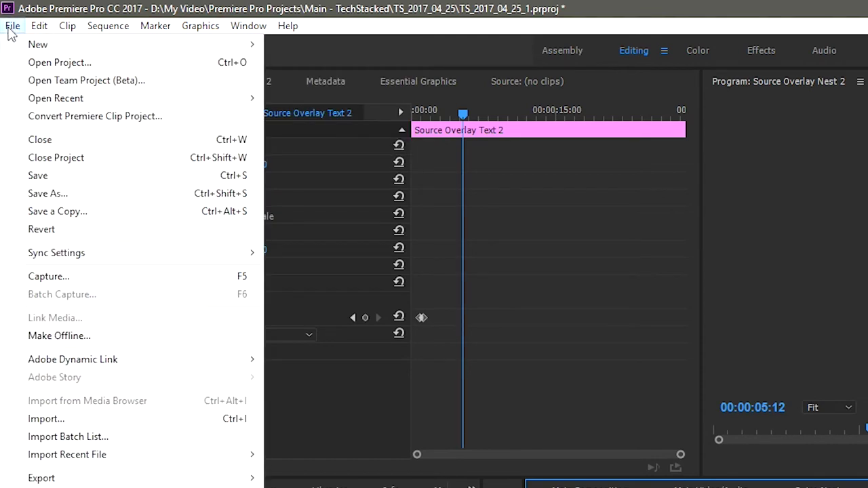
mouse_move(86, 43)
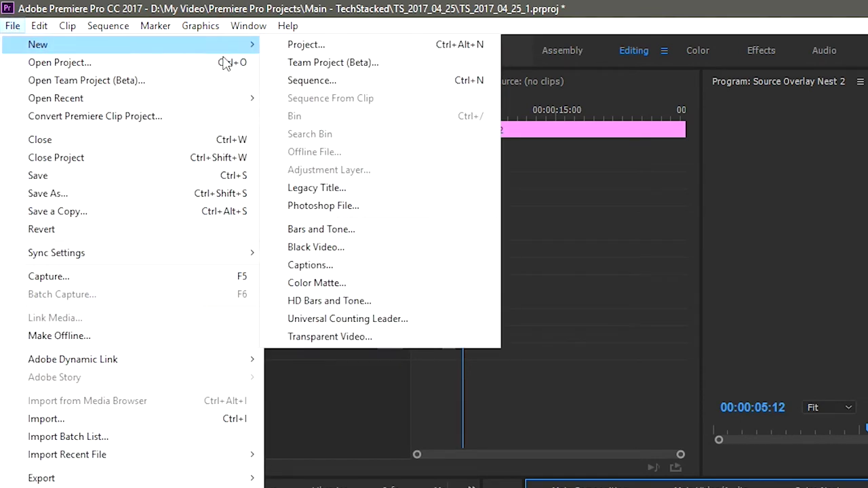
click(330, 189)
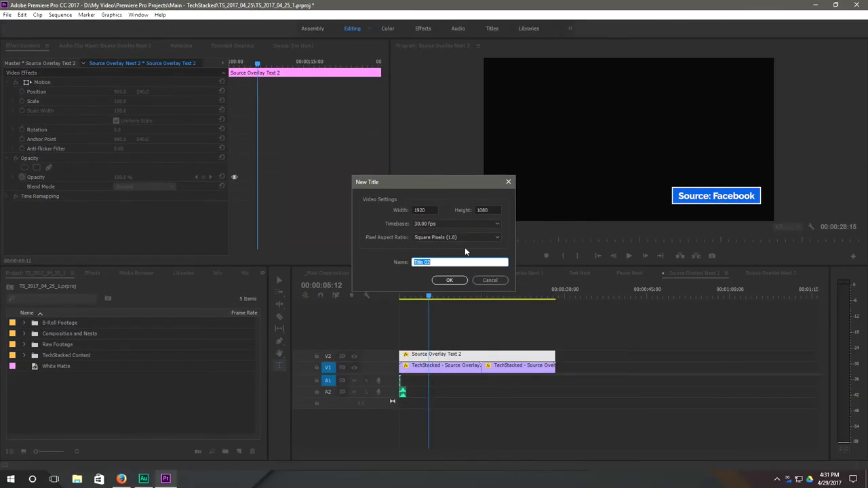
click(489, 281)
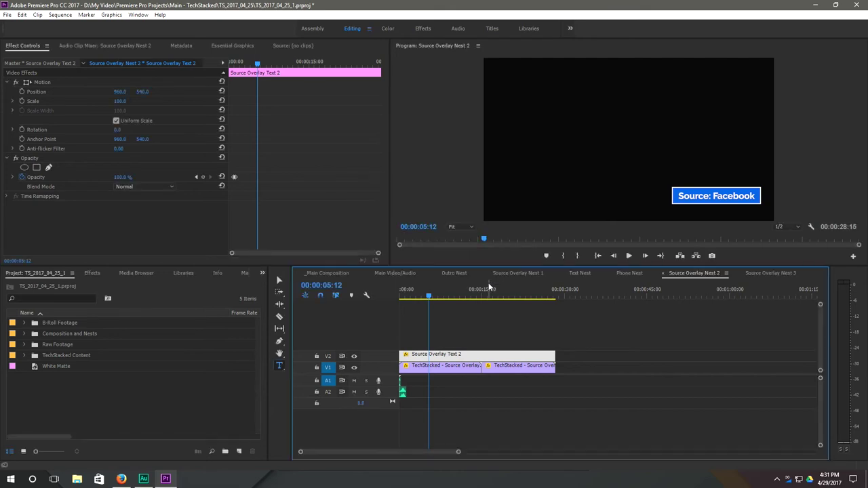
click(619, 327)
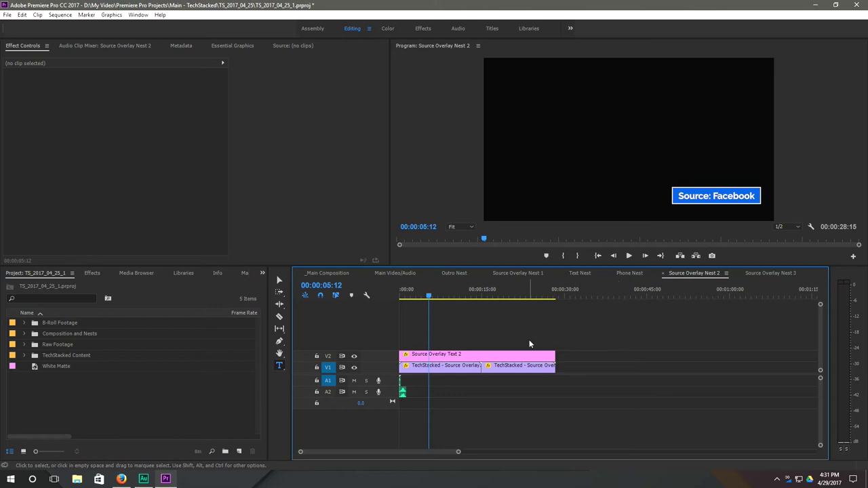
Delete the name title from _Main Composition and park the playhead at 00:02:08:25.
click(324, 274)
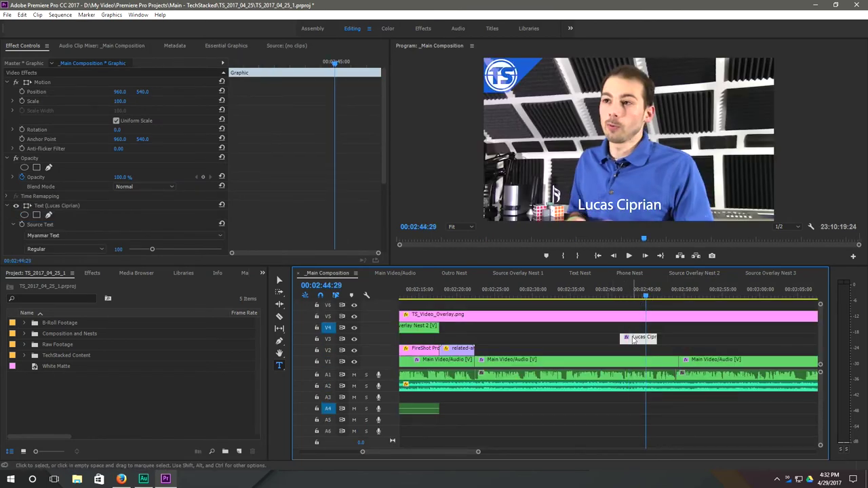
key(Delete)
key(minus)
key(minus)
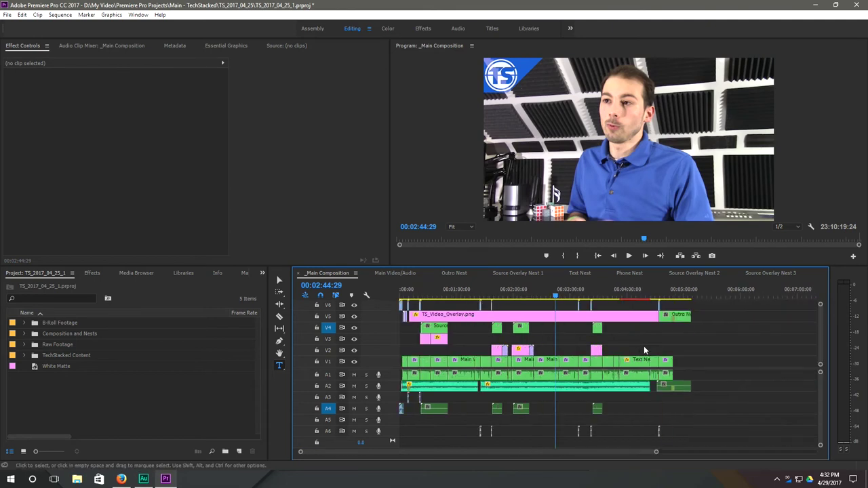
key(minus)
click(489, 387)
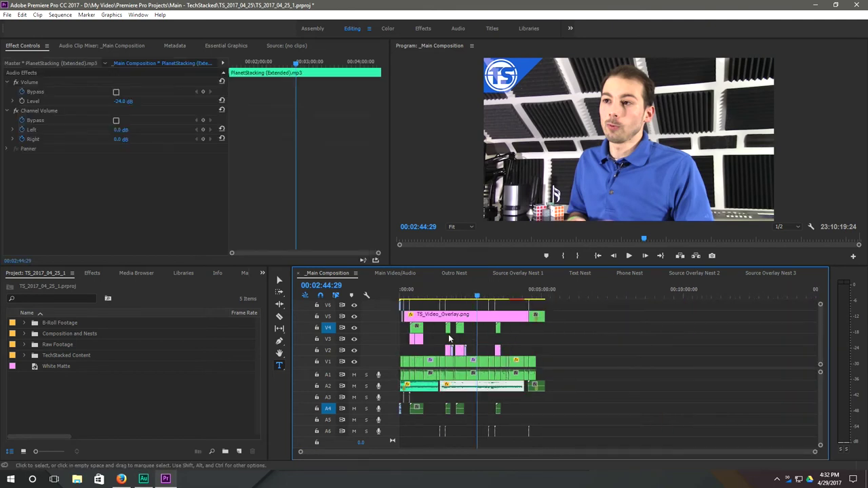
click(461, 294)
click(462, 293)
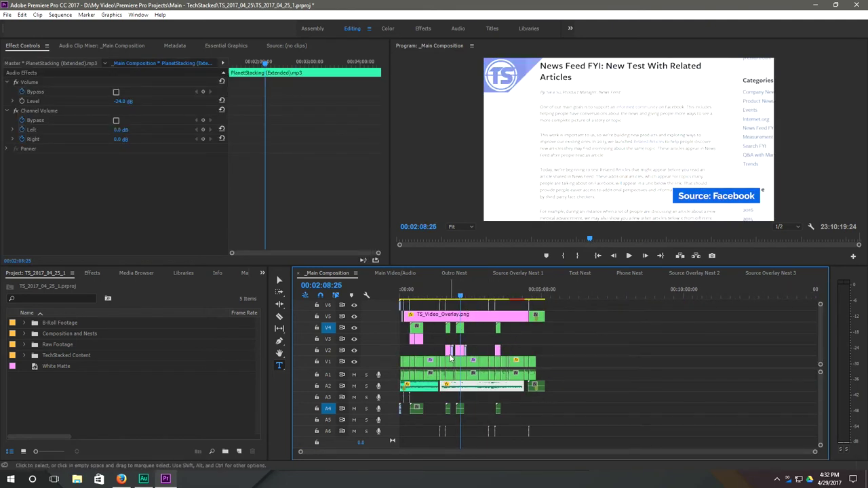
Select the Main Video/Audio clip, then open Essential Sound and dock it top-left.
click(463, 377)
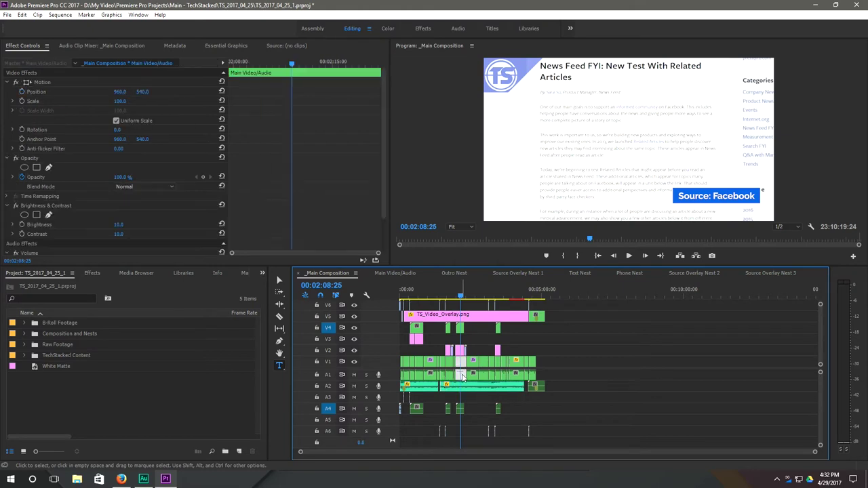
click(137, 15)
click(176, 197)
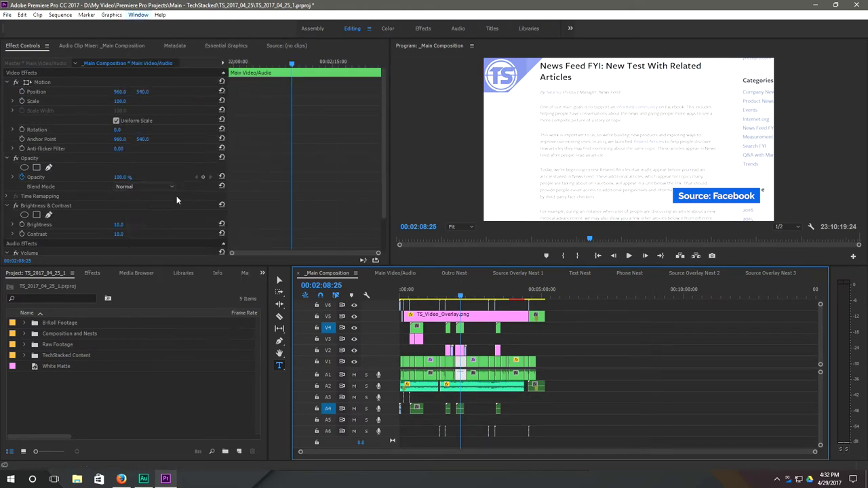
drag(98, 50, 314, 50)
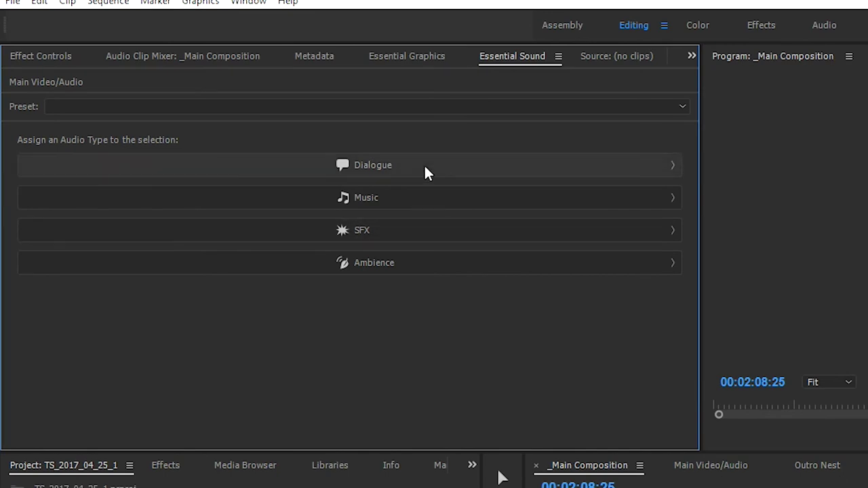
click(425, 164)
click(405, 135)
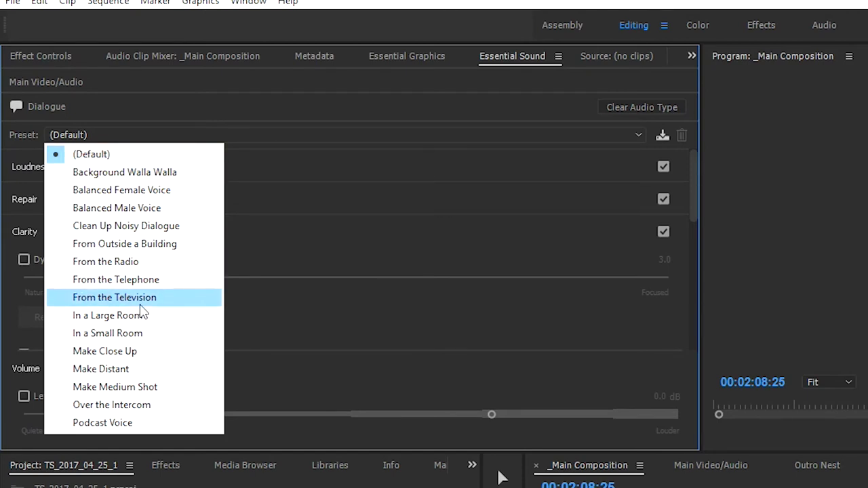
click(160, 261)
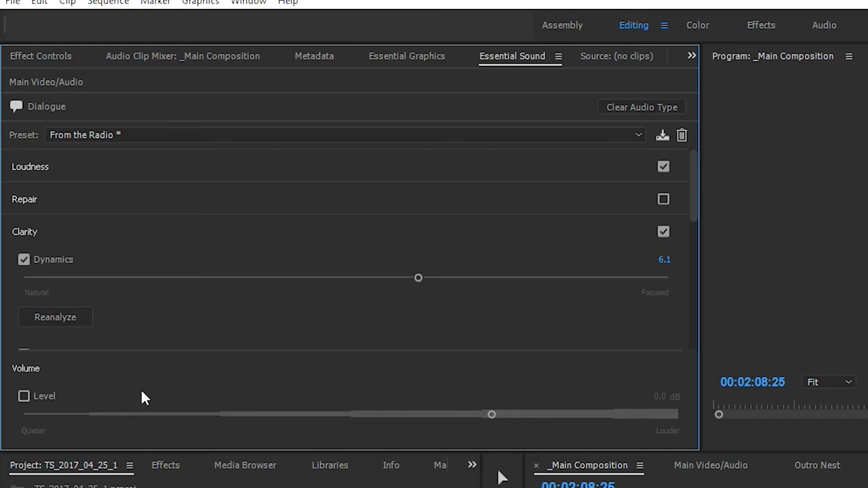
key(space)
click(379, 134)
click(162, 152)
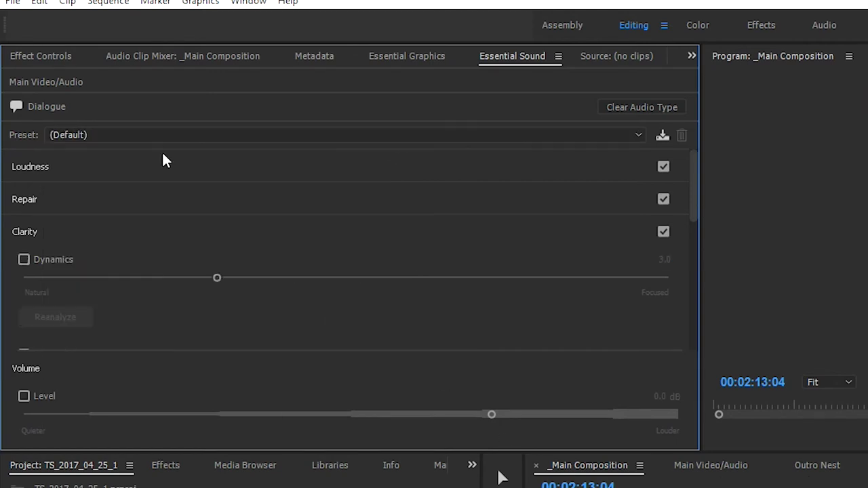
click(655, 106)
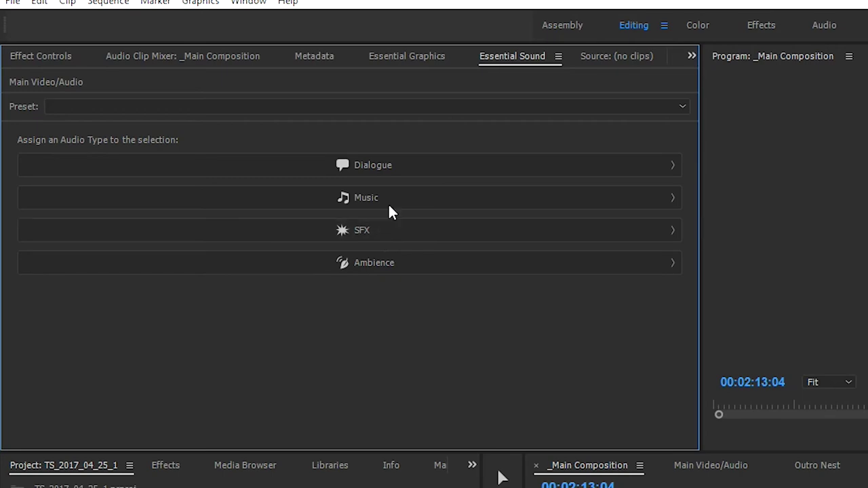
click(398, 165)
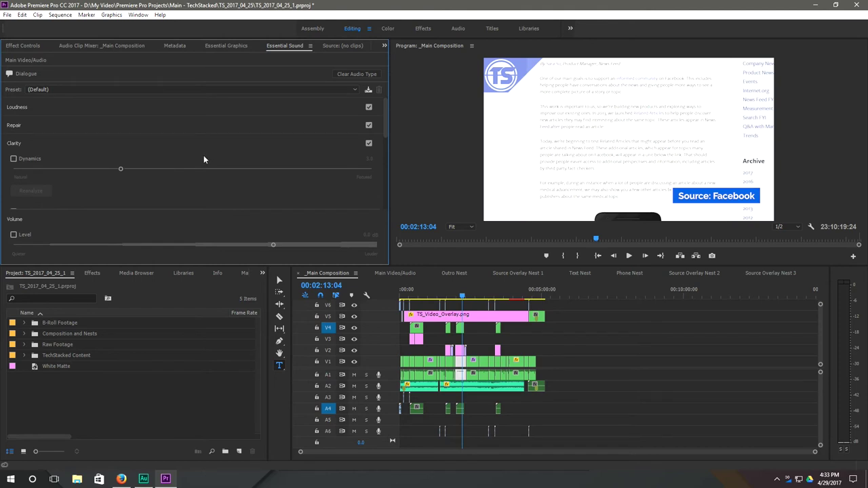
click(163, 88)
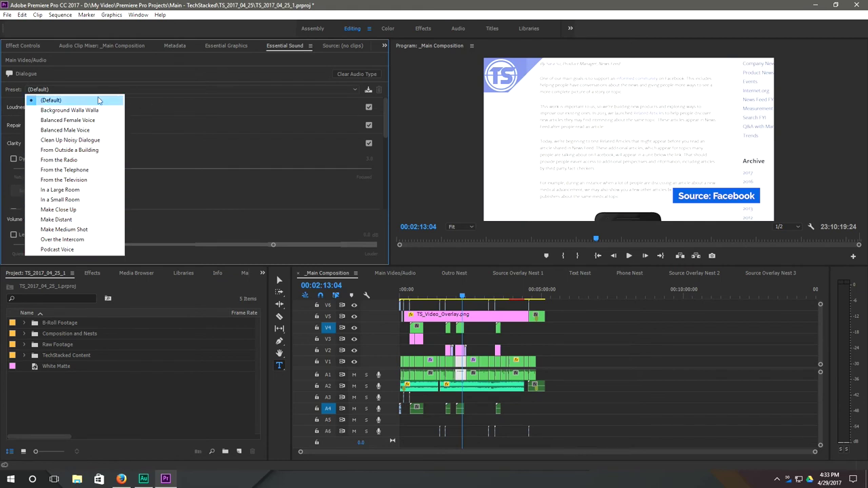
click(189, 156)
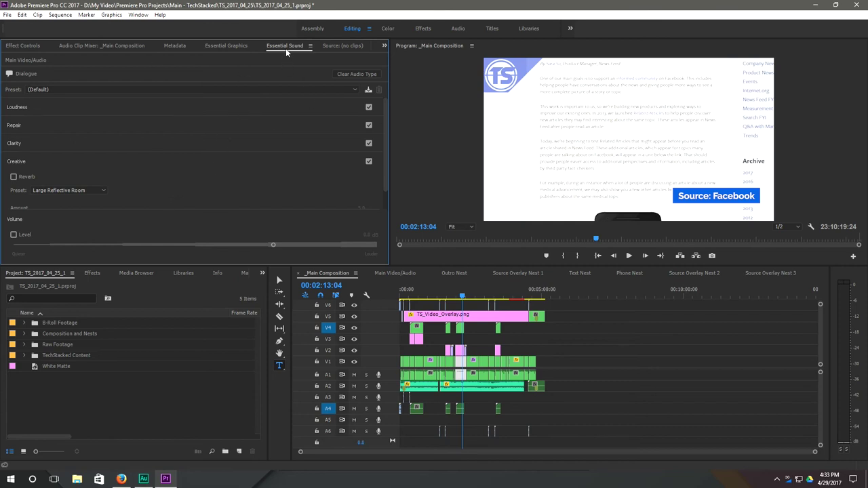
click(350, 74)
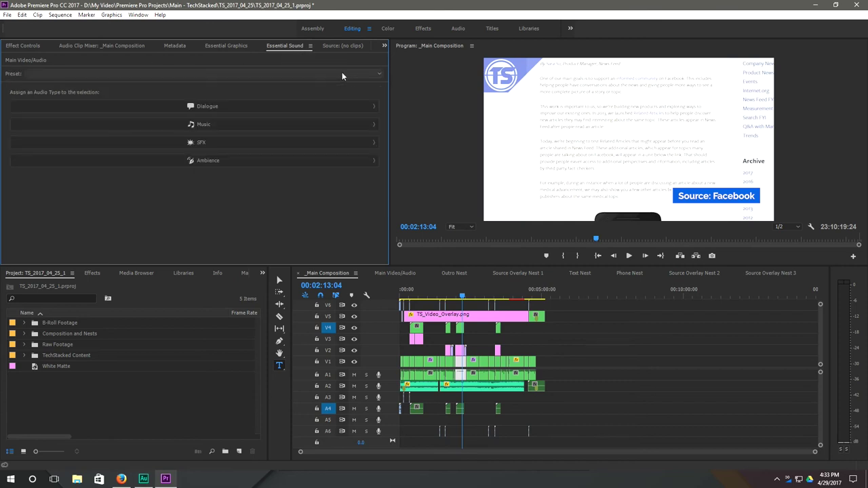
click(143, 479)
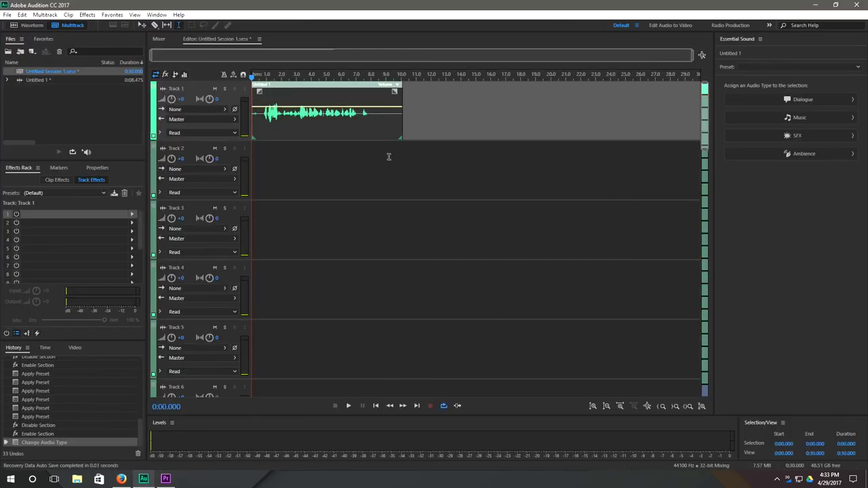
click(55, 79)
double_click(55, 79)
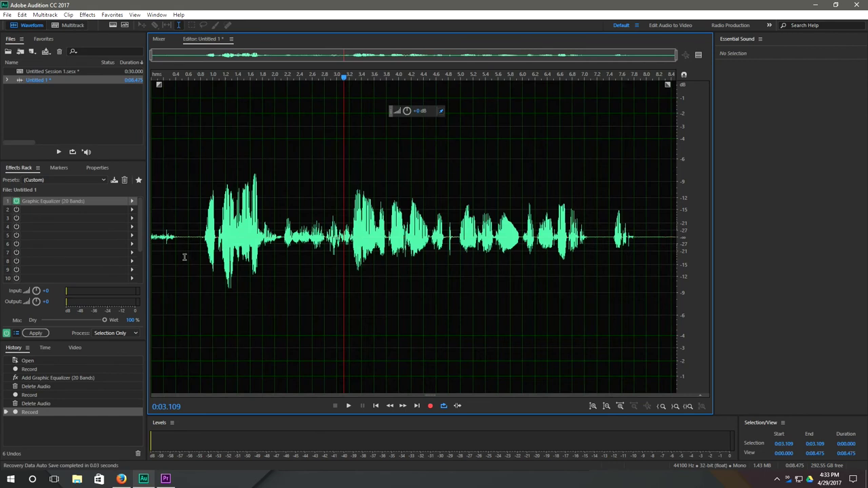
click(197, 253)
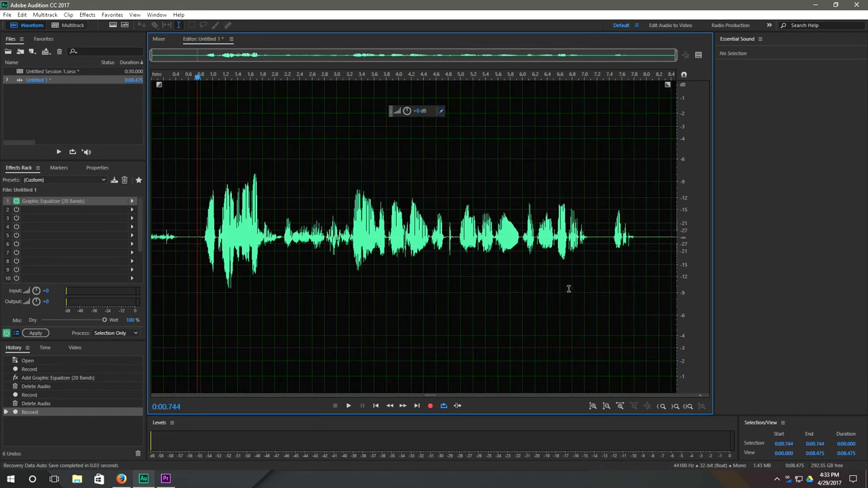
key(space)
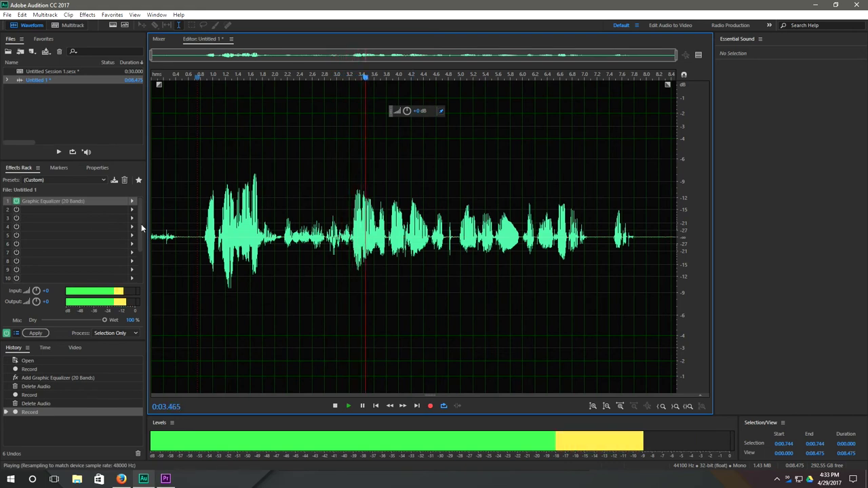
key(space)
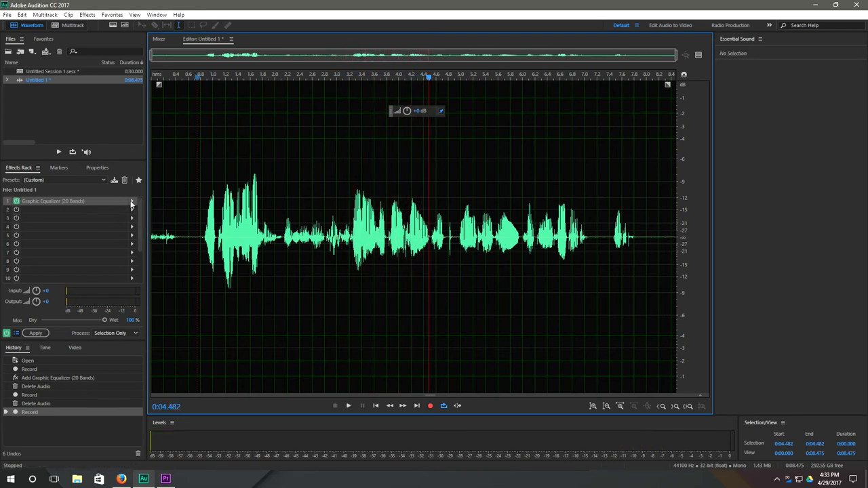
click(132, 204)
click(270, 277)
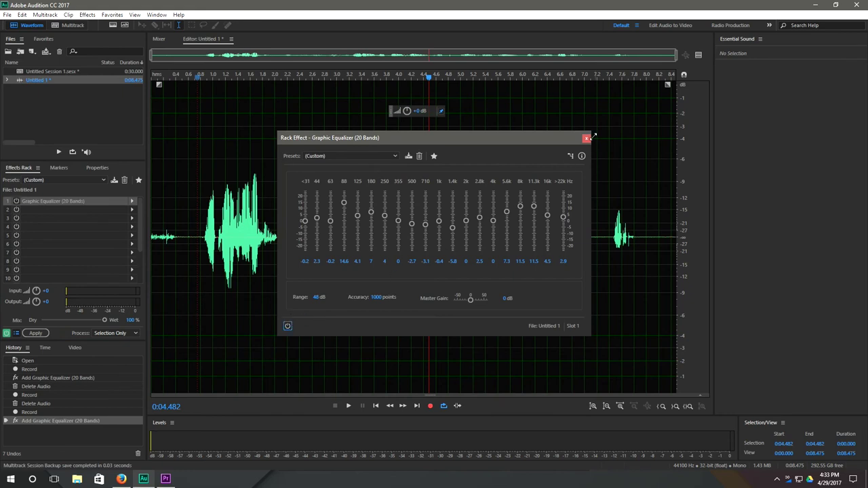
click(587, 138)
click(221, 237)
key(space)
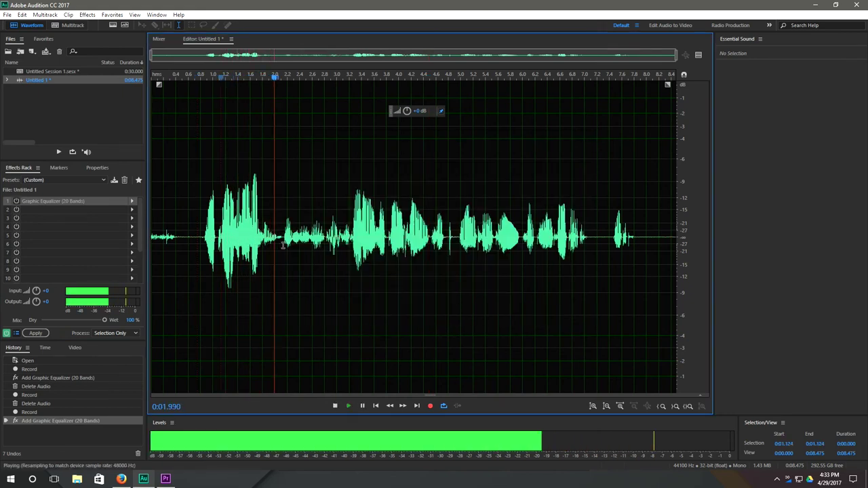
key(space)
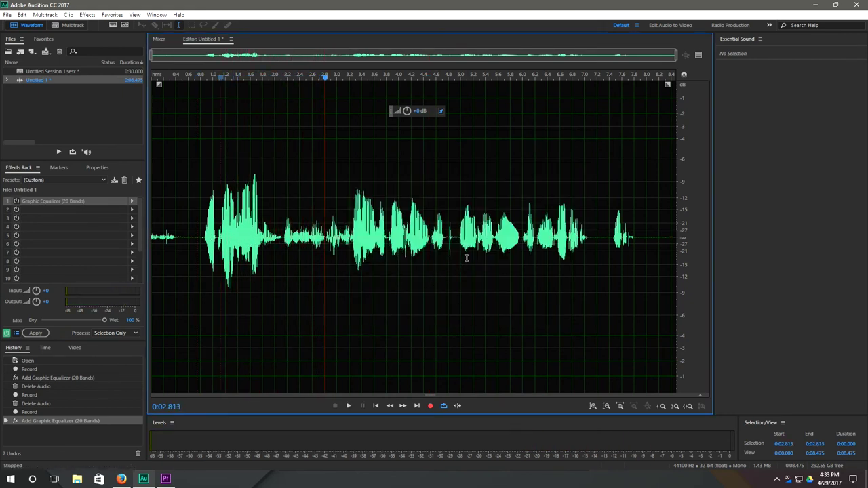
drag(196, 247, 612, 257)
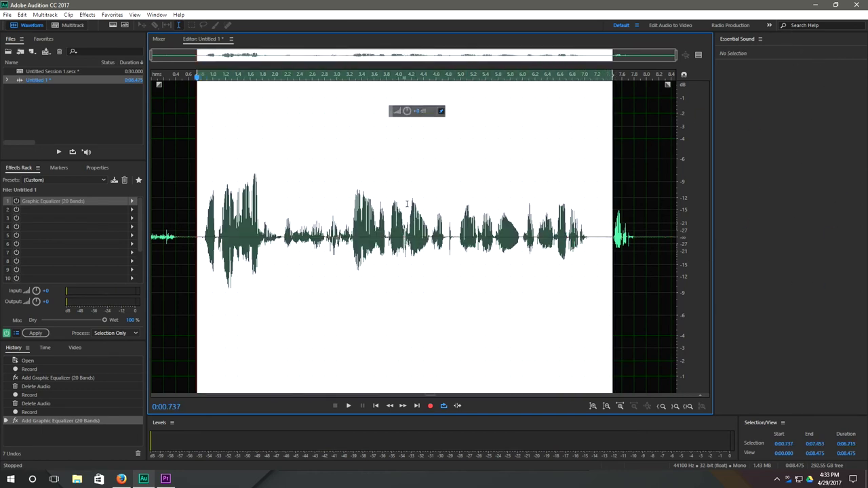
double_click(78, 73)
Select the Track 1 clip in Audition and place the playhead at 0:01.903.
click(456, 282)
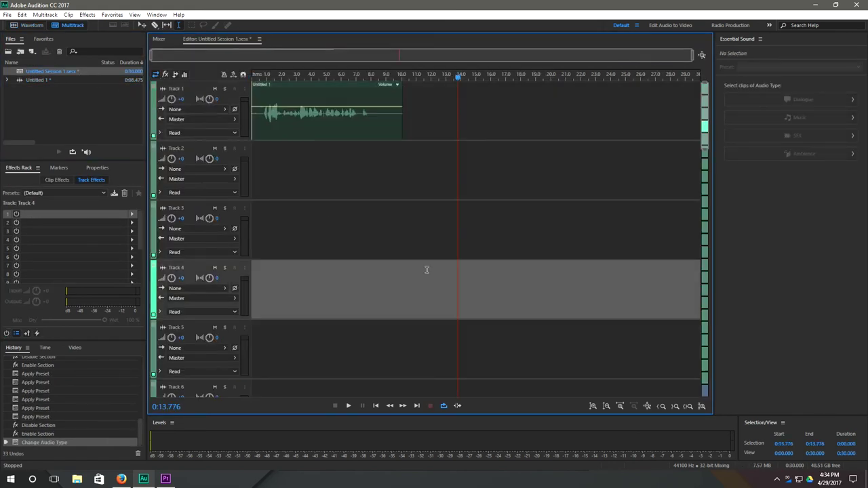
click(325, 90)
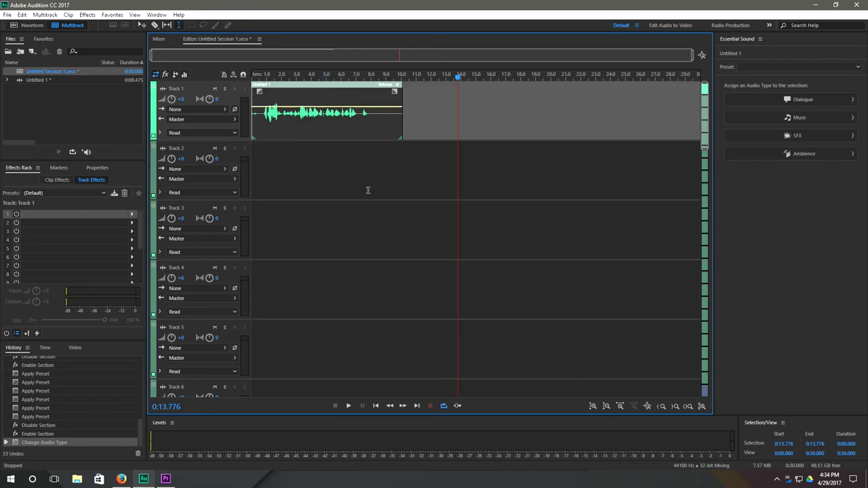
click(280, 79)
Try the Music type with the Remix to 30 Seconds preset, then clear it and tag the clip as Dialogue.
click(805, 119)
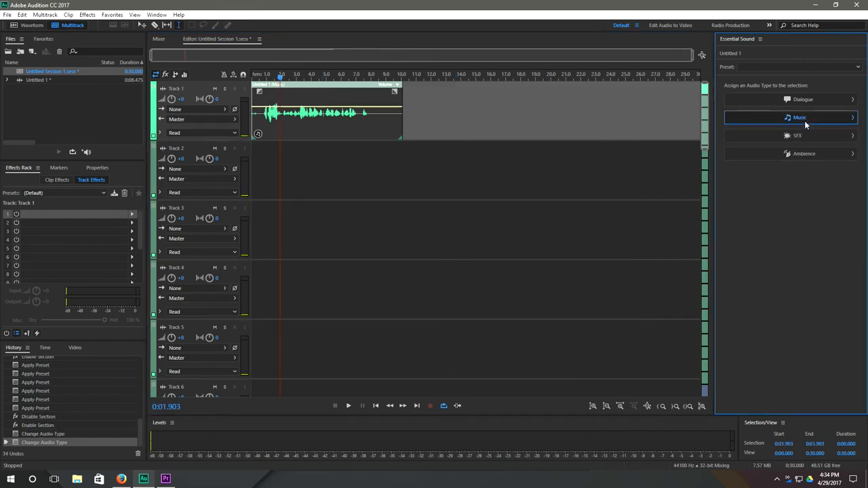
click(782, 82)
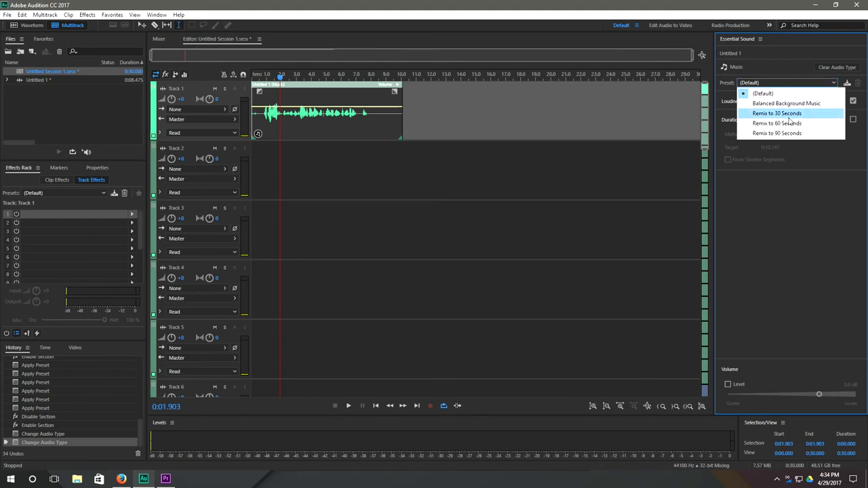
click(787, 114)
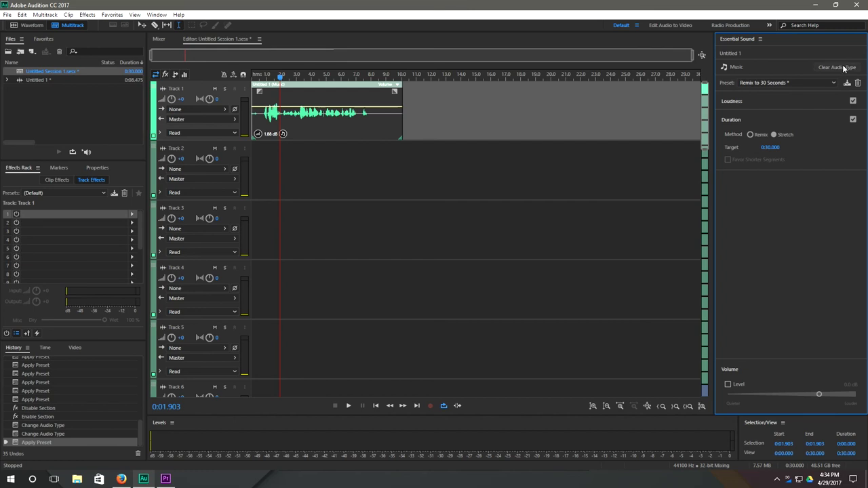
click(837, 67)
click(793, 97)
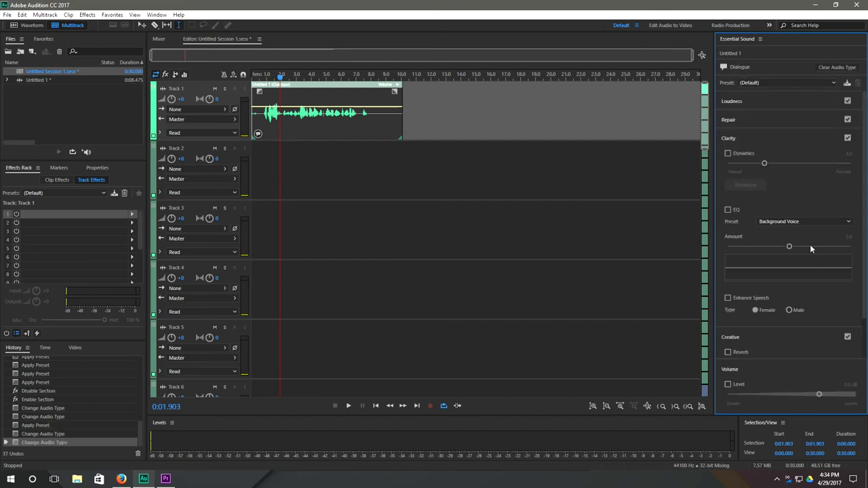
Tag the Premiere Main Video/Audio clip as Dialogue, compare it with Audition, and zoom the timeline in.
click(166, 479)
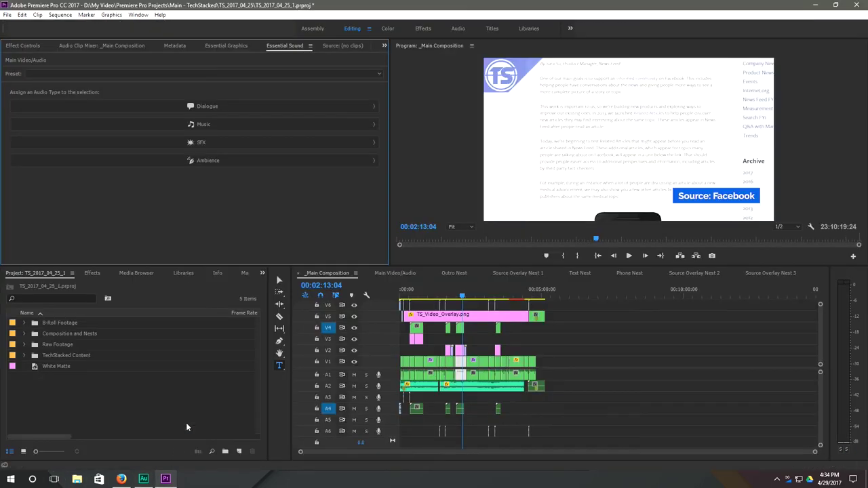
click(208, 106)
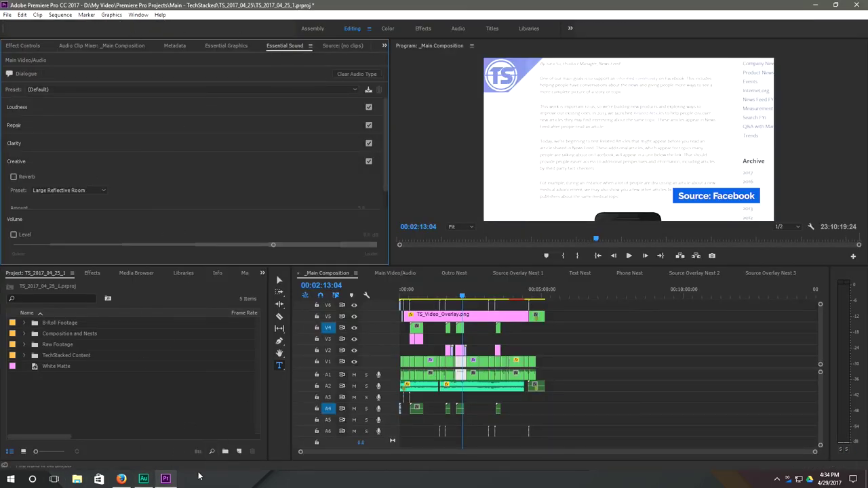
click(143, 479)
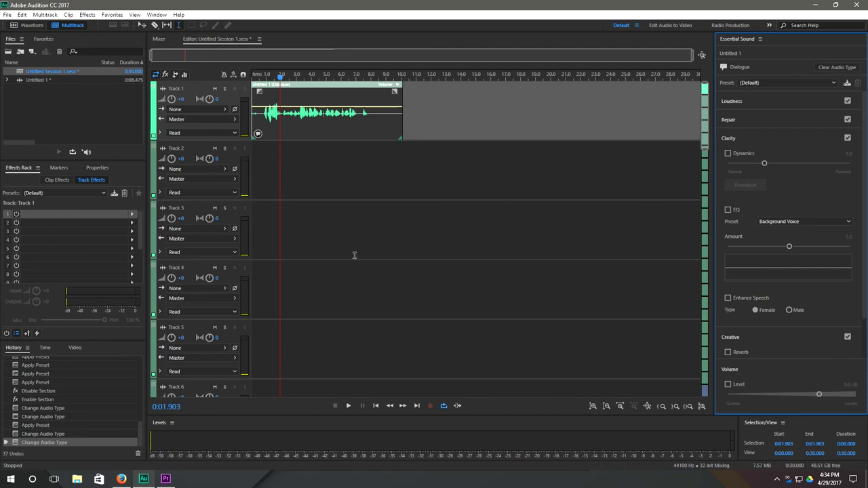
click(166, 478)
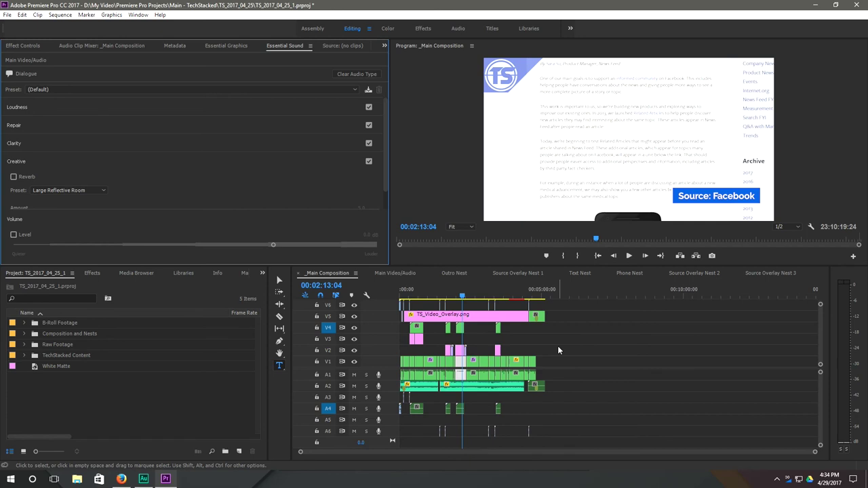
key(=)
key(=)
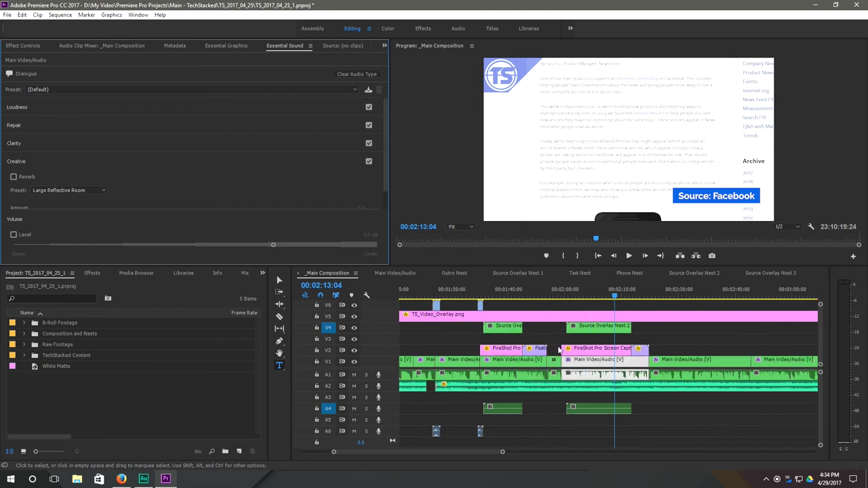
click(676, 333)
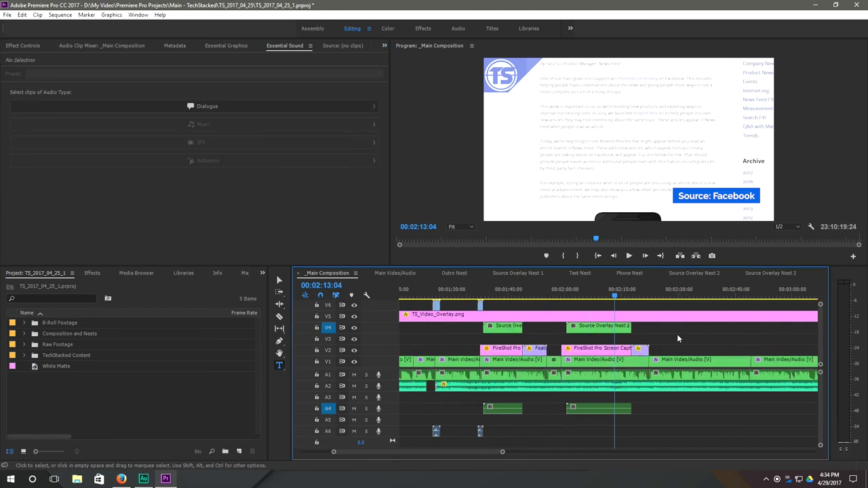
key(Up)
key(Down)
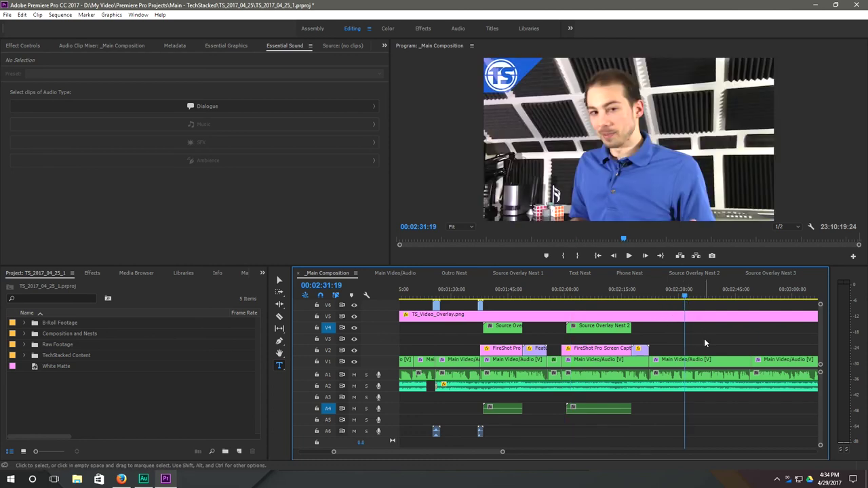
click(636, 297)
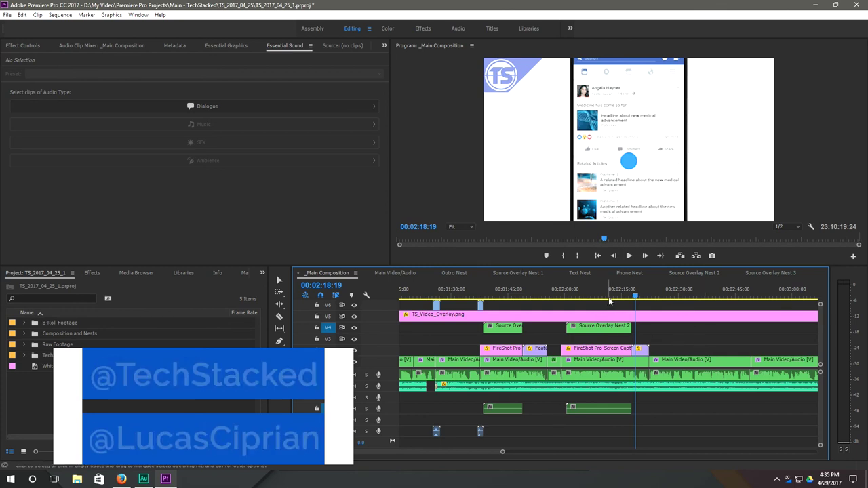
click(611, 299)
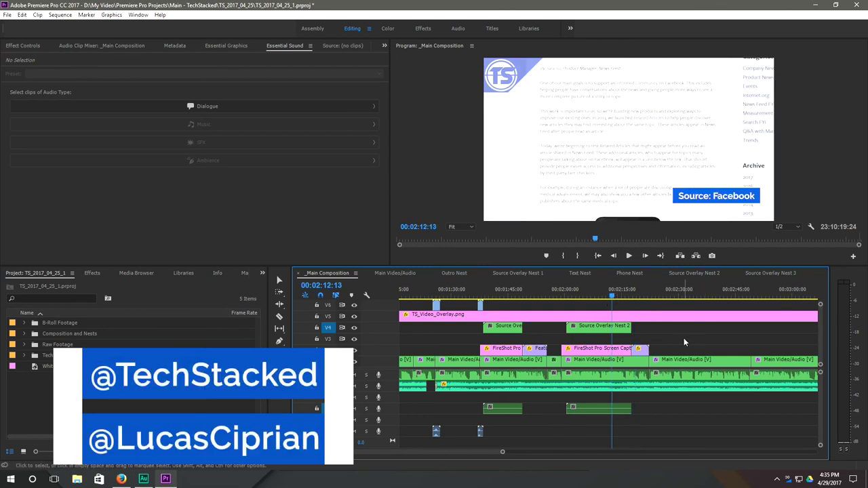